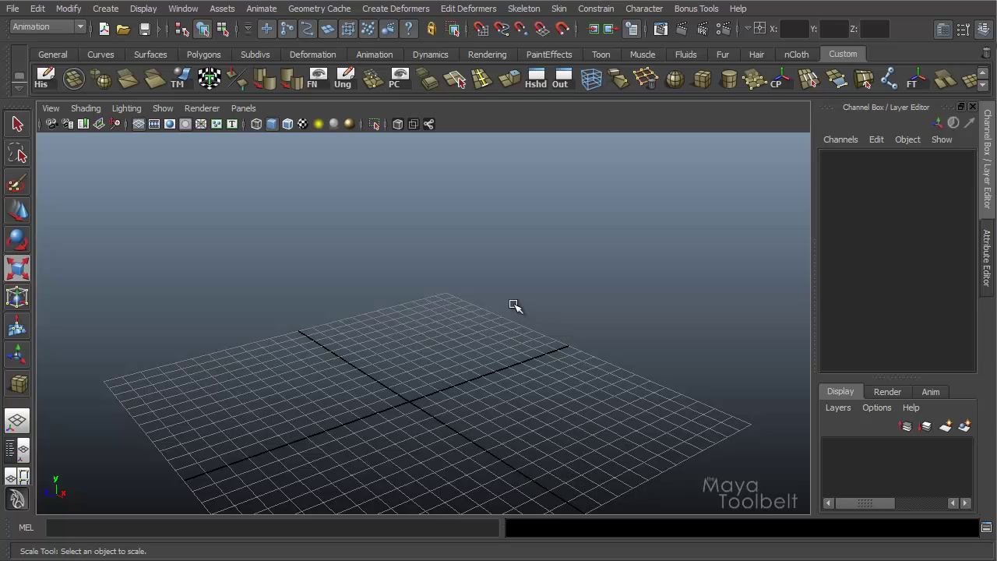
Step: Browse the Snap Align Objects commands and try Point to Point snapping
click(67, 10)
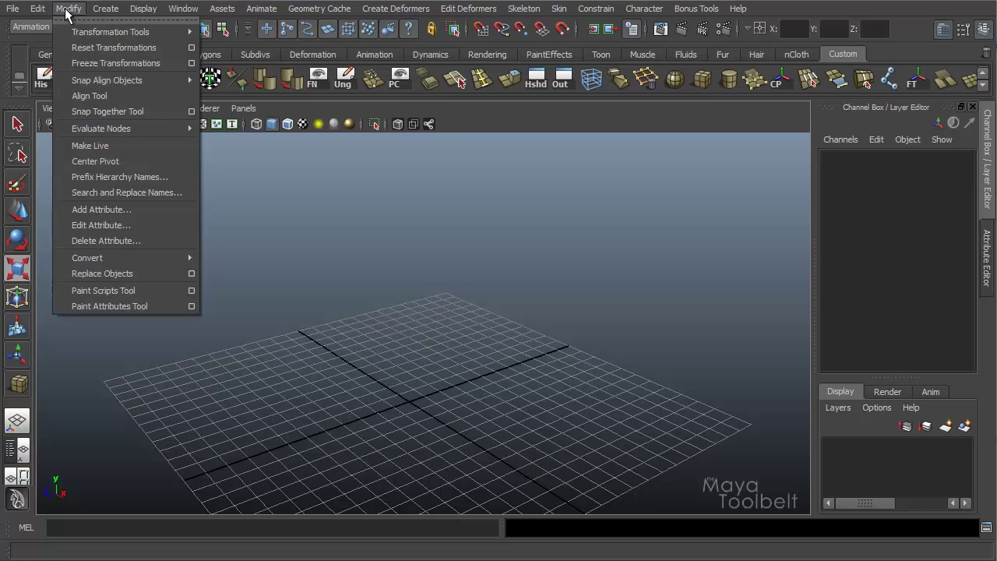
mouse_move(86, 87)
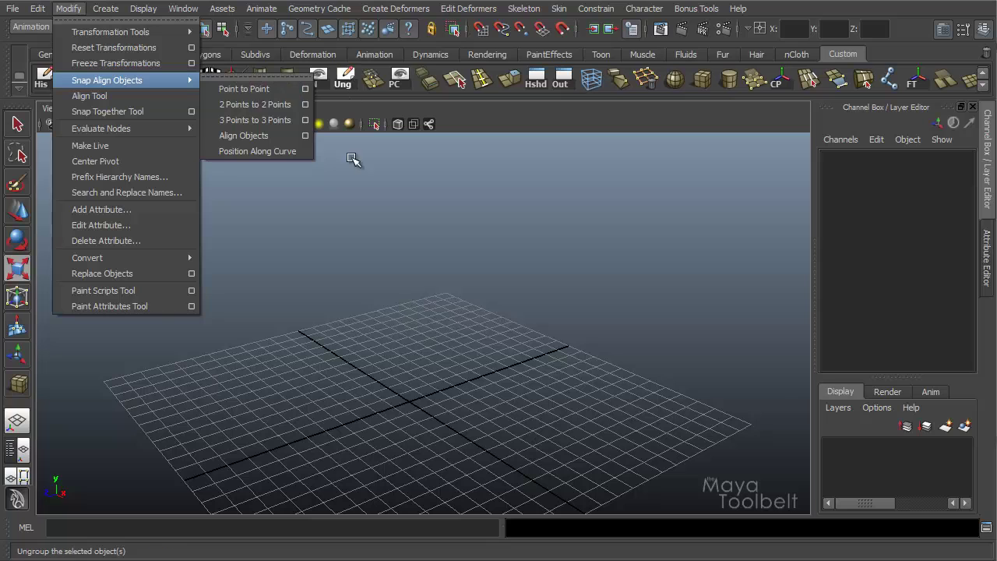
click(250, 89)
alt+middle_drag(394, 340, 408, 252)
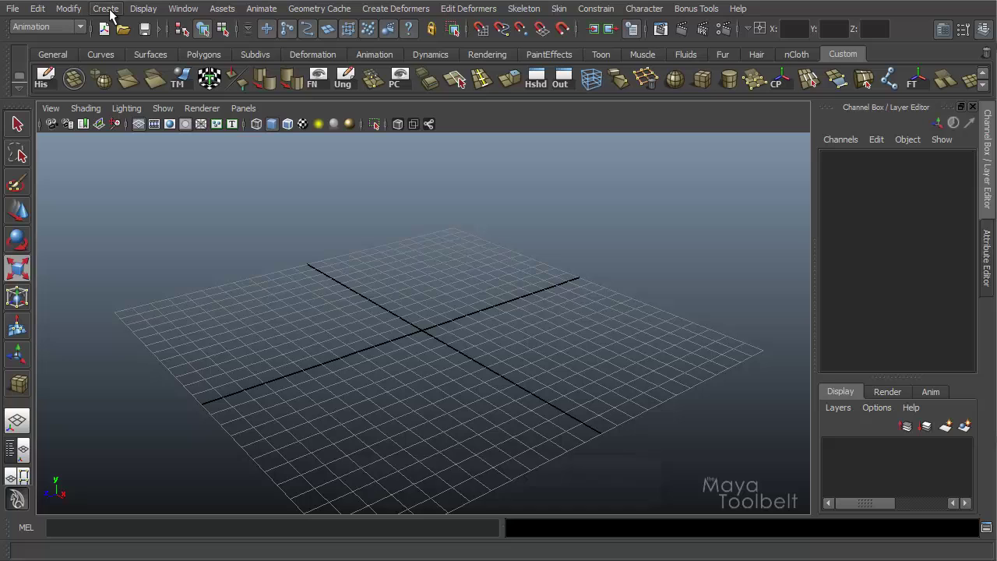
Step: Draw a polygon cube on the grid left of centre
click(109, 11)
mouse_move(151, 48)
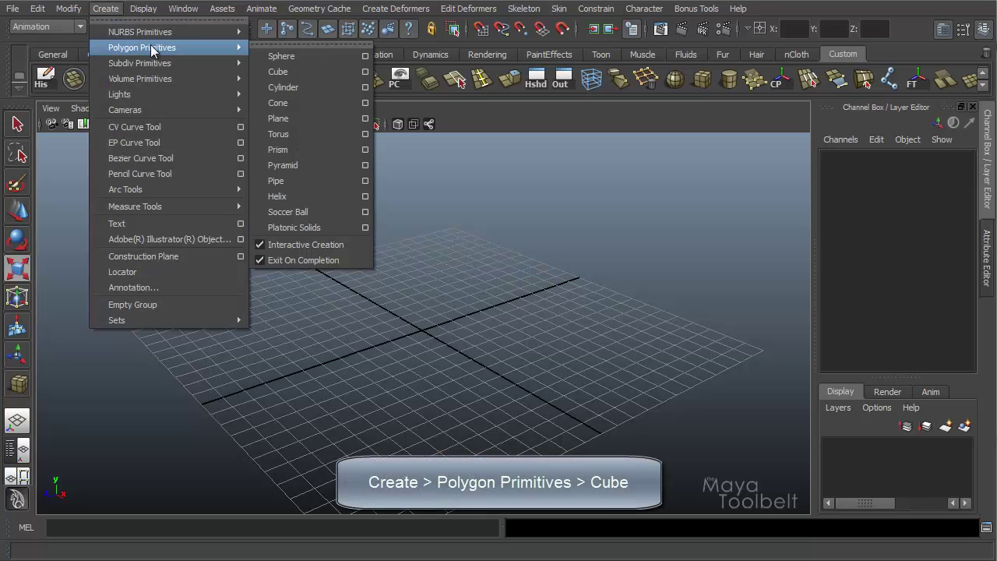
click(294, 73)
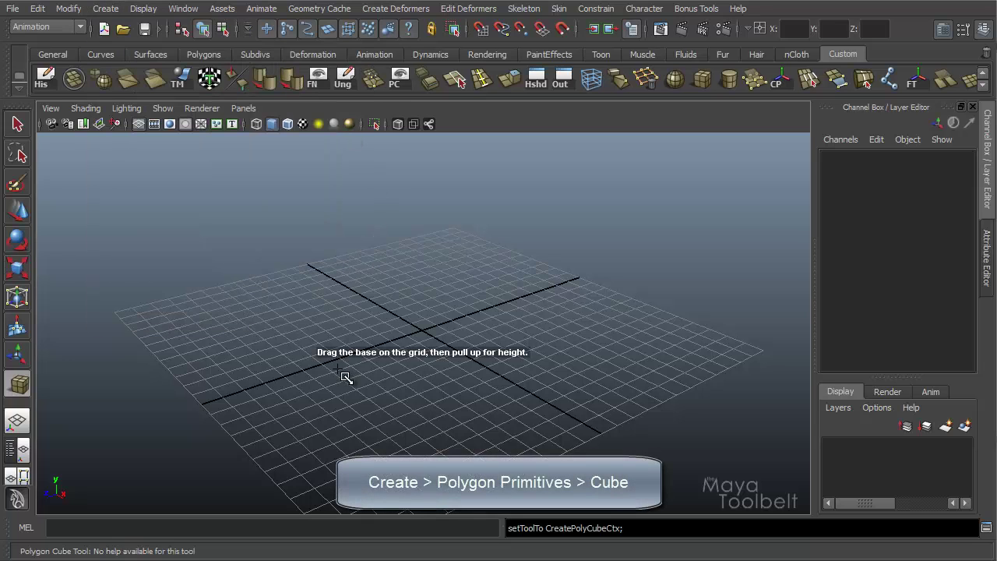
drag(263, 316, 291, 346)
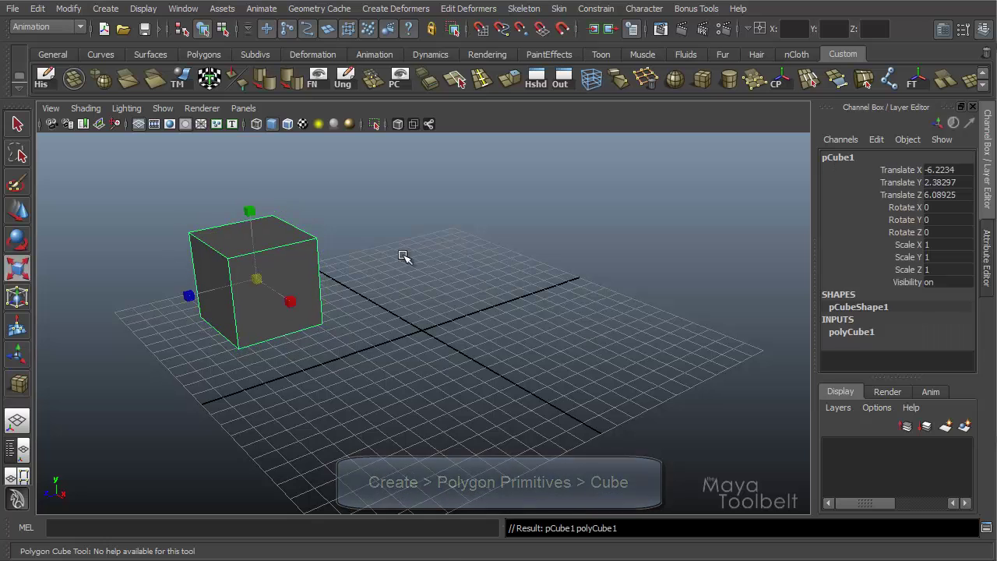
Step: Duplicate the cube and move the copy back to Translate Z -7.76423
key(w)
key(ctrl+d)
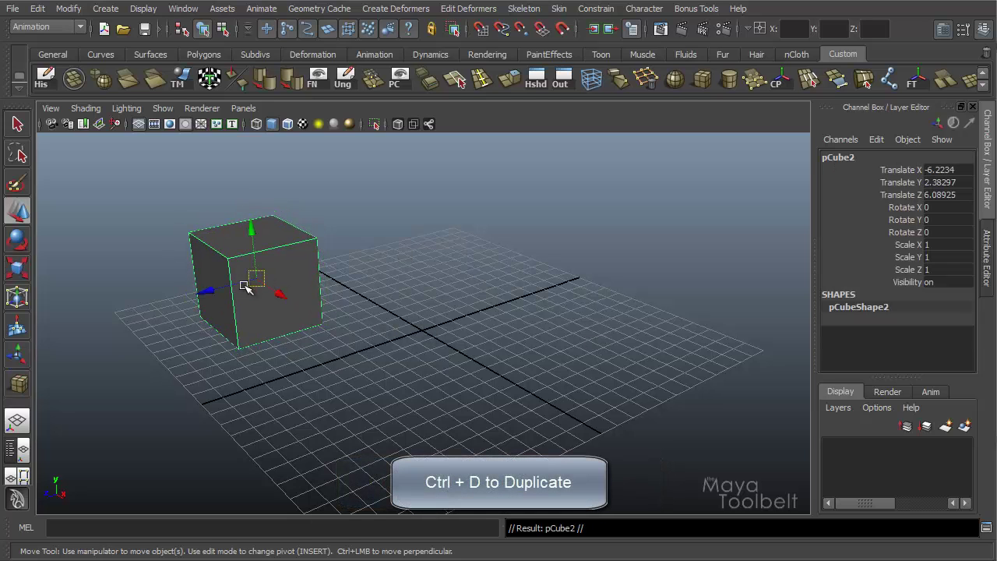
drag(217, 290, 432, 231)
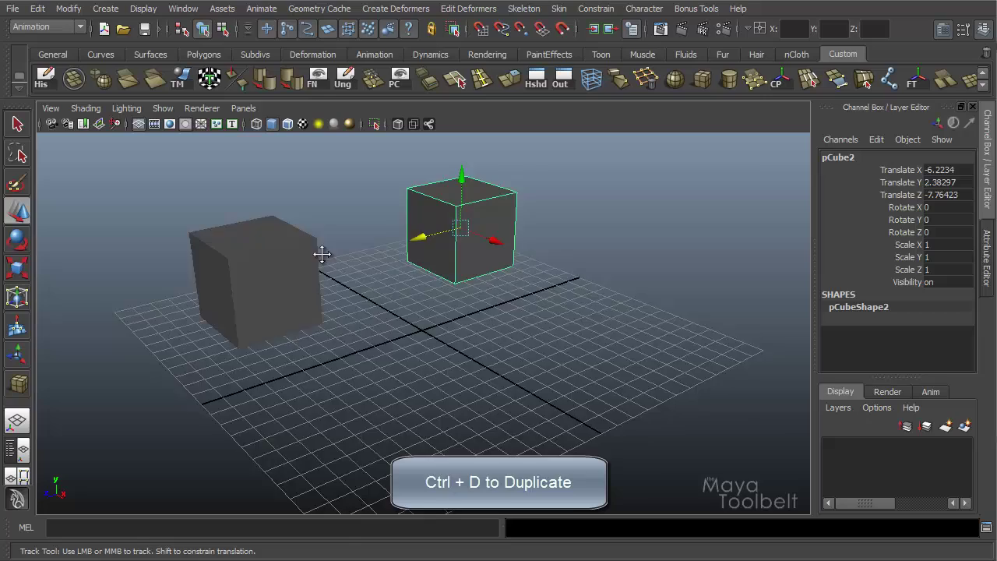
alt+right_drag(316, 255, 484, 315)
alt+drag(485, 315, 460, 304)
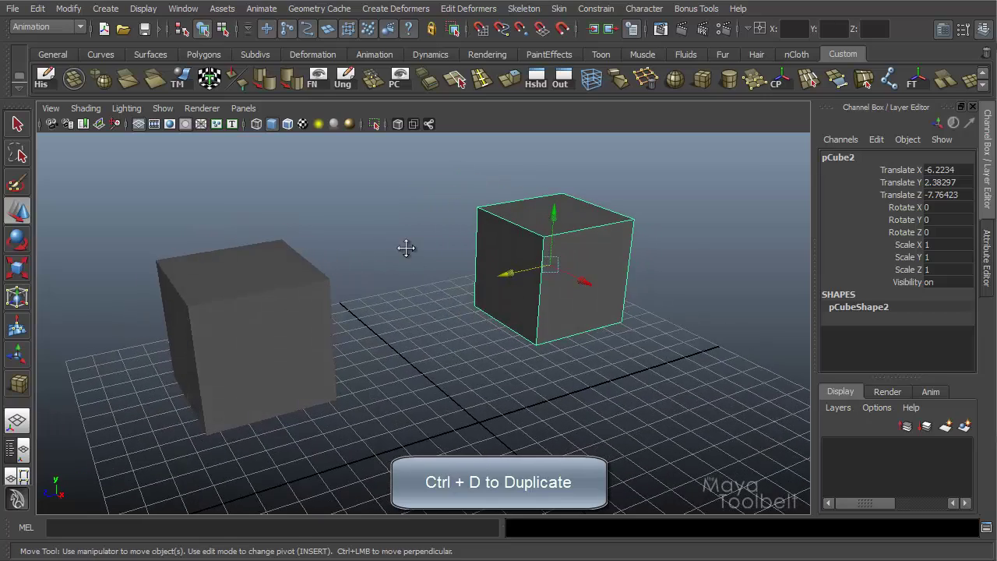
alt+middle_drag(406, 247, 416, 270)
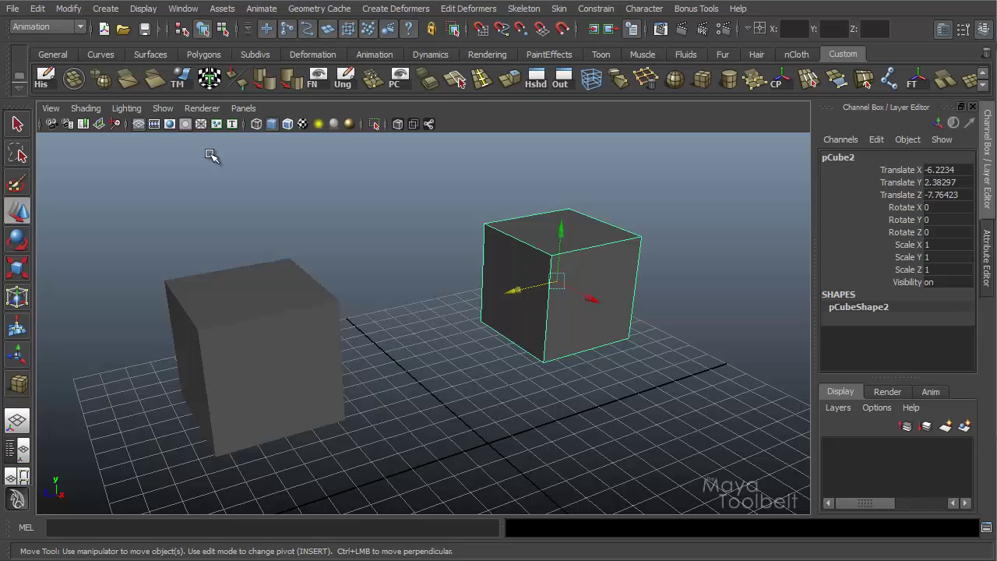
Step: Reset the Point to Point snap options to defaults so Move is set to Object
click(66, 9)
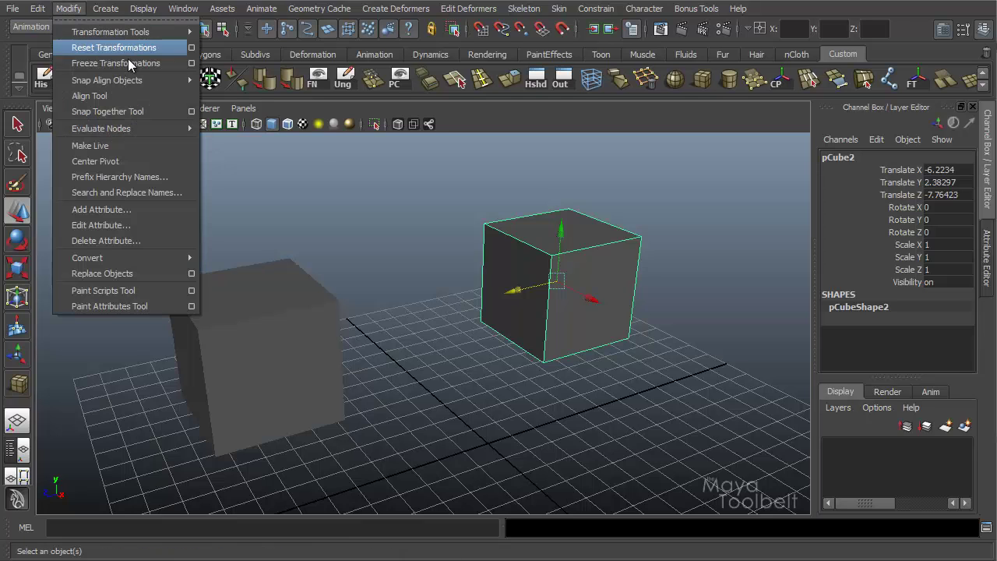
mouse_move(128, 84)
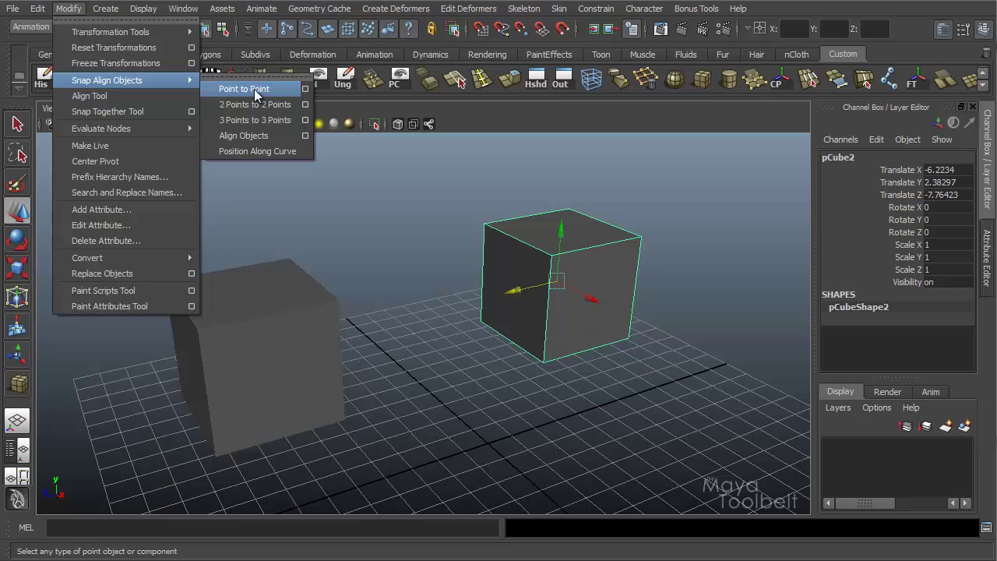
click(305, 89)
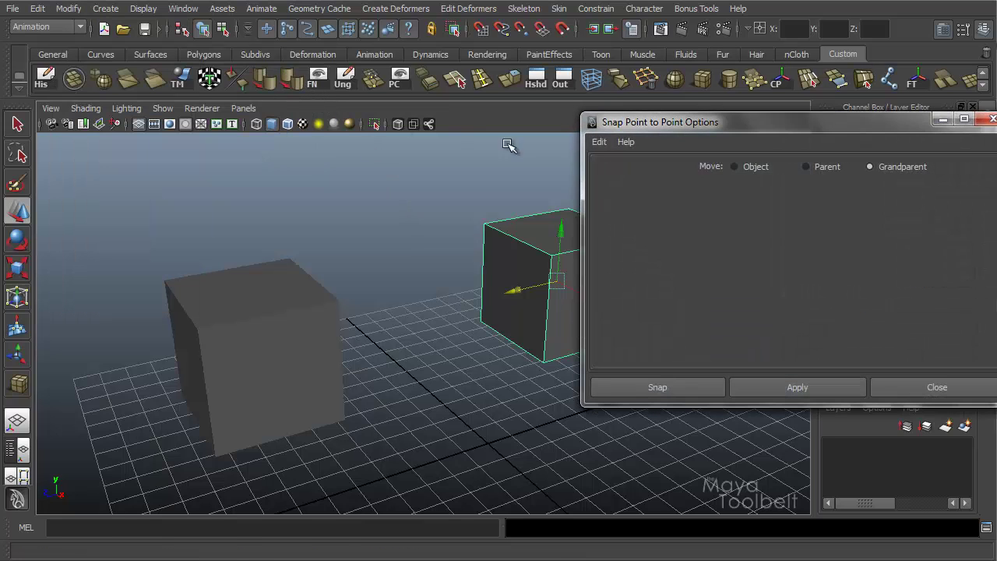
click(597, 142)
mouse_move(626, 141)
click(613, 173)
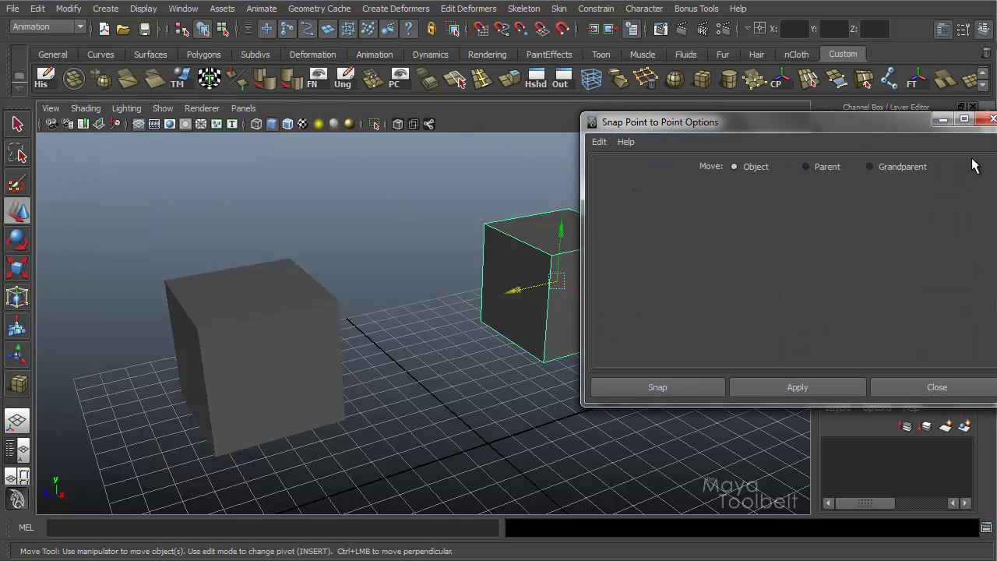
click(990, 119)
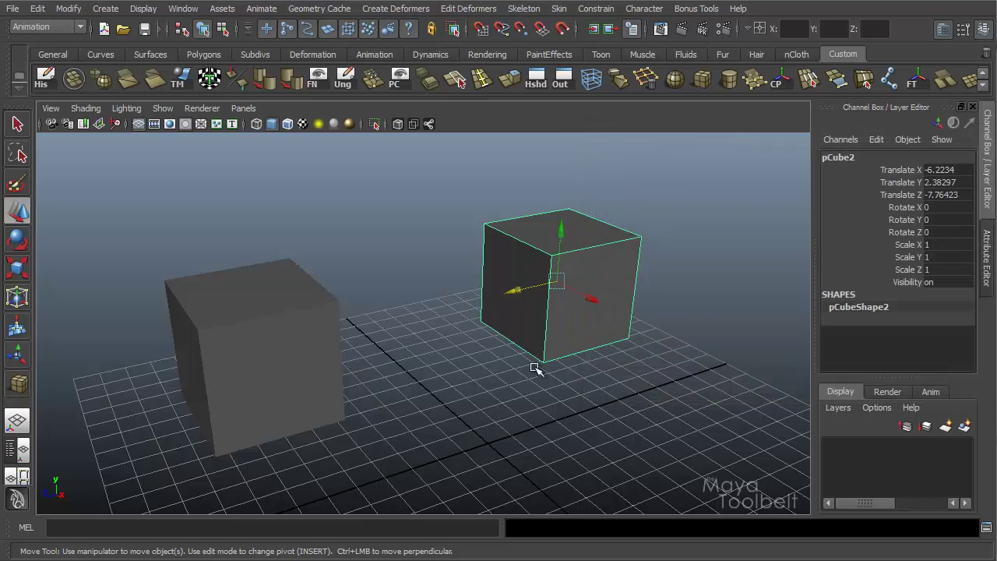
click(624, 370)
alt+drag(624, 371, 608, 332)
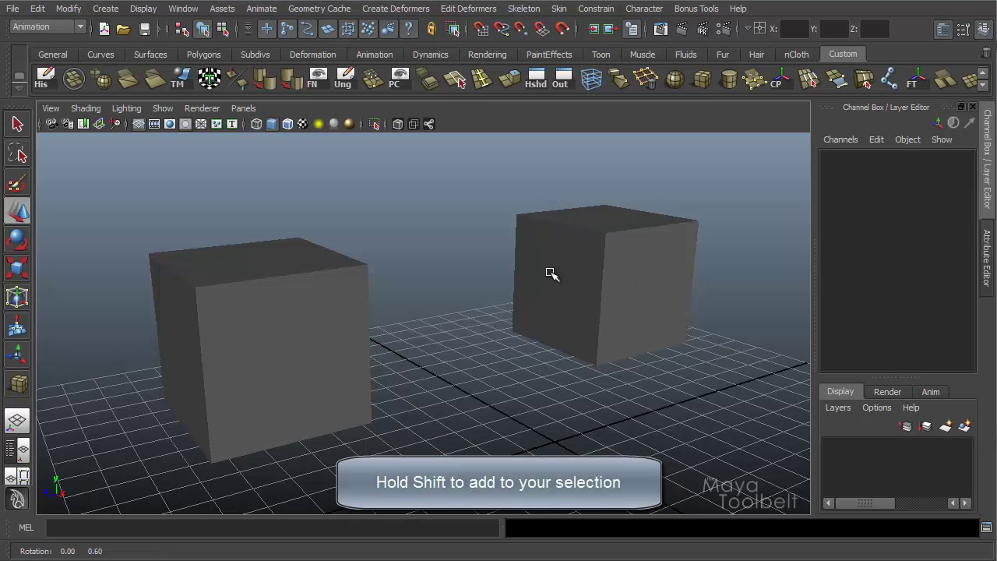
Step: Select both cubes and switch them to vertex component mode with F8
click(366, 335)
shift+click(526, 339)
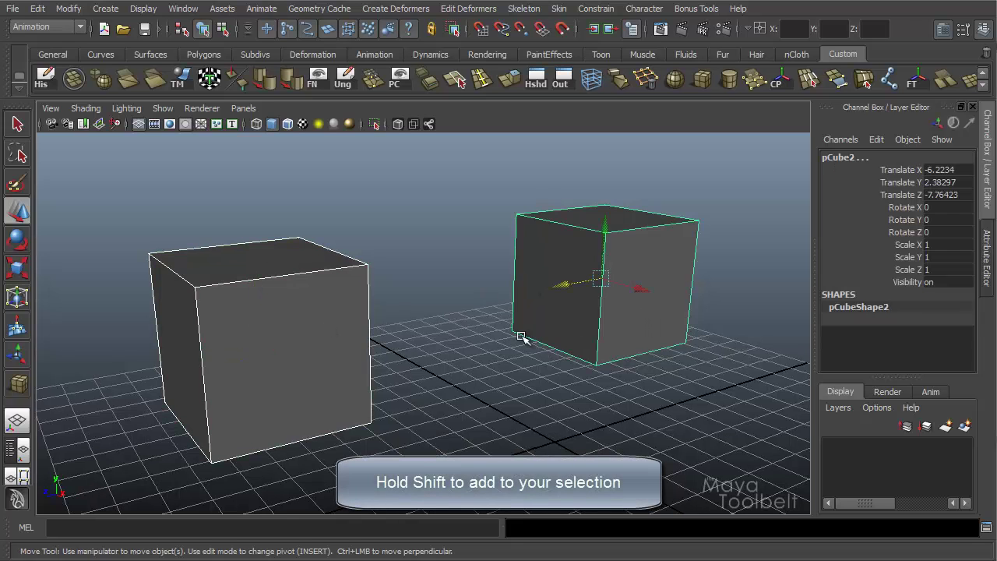
mouse_move(478, 331)
alt+mouse_down()
mouse_move(476, 346)
mouse_move(477, 315)
alt+mouse_up()
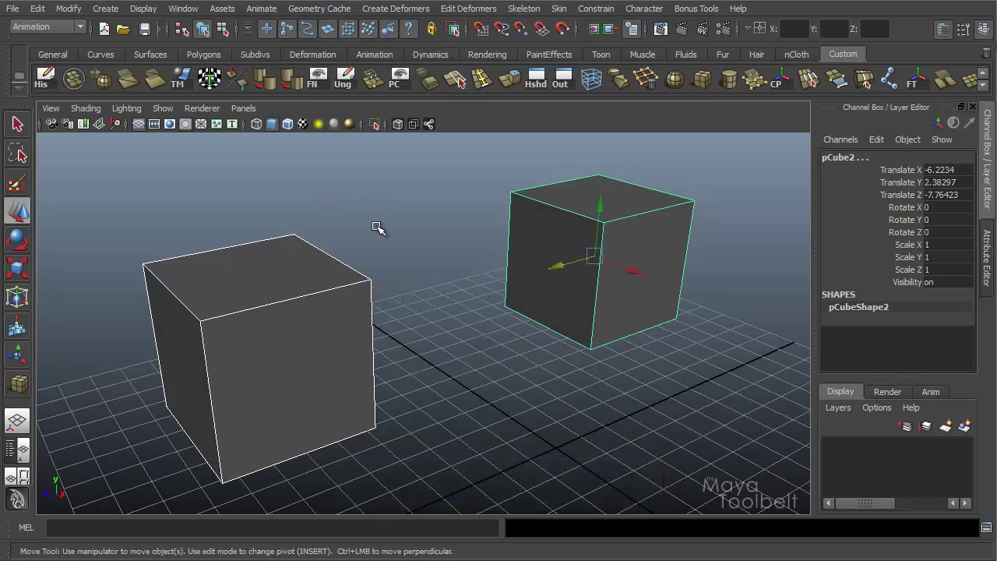
key(F8)
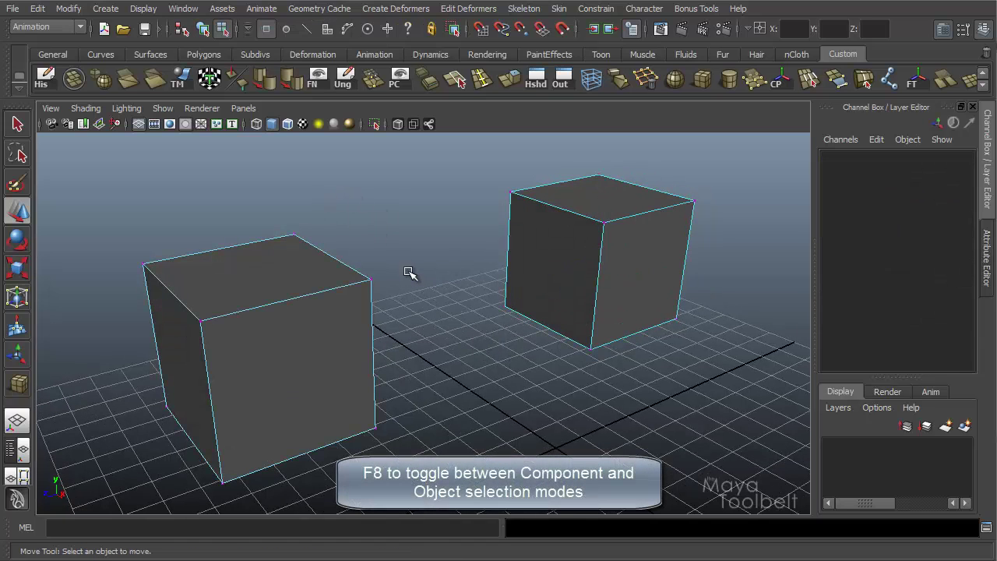
click(202, 29)
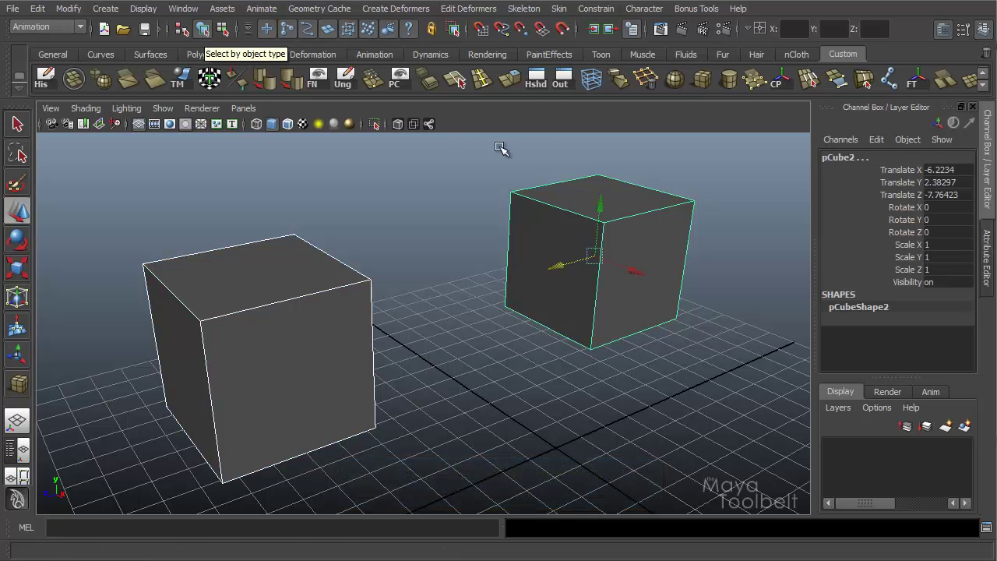
click(223, 30)
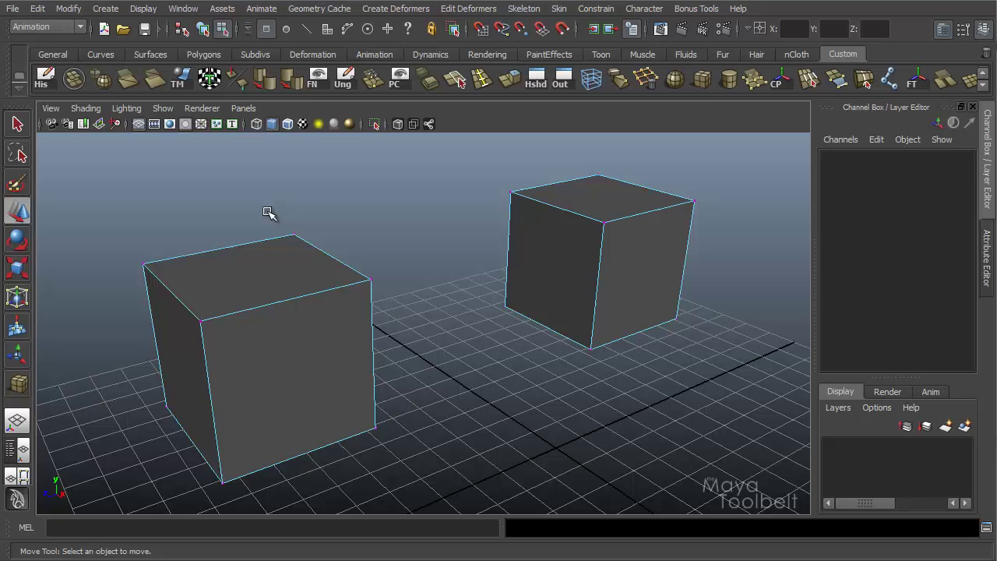
Step: Pick the two corner vertices, test a snap of the left top vertex, then undo it
click(298, 237)
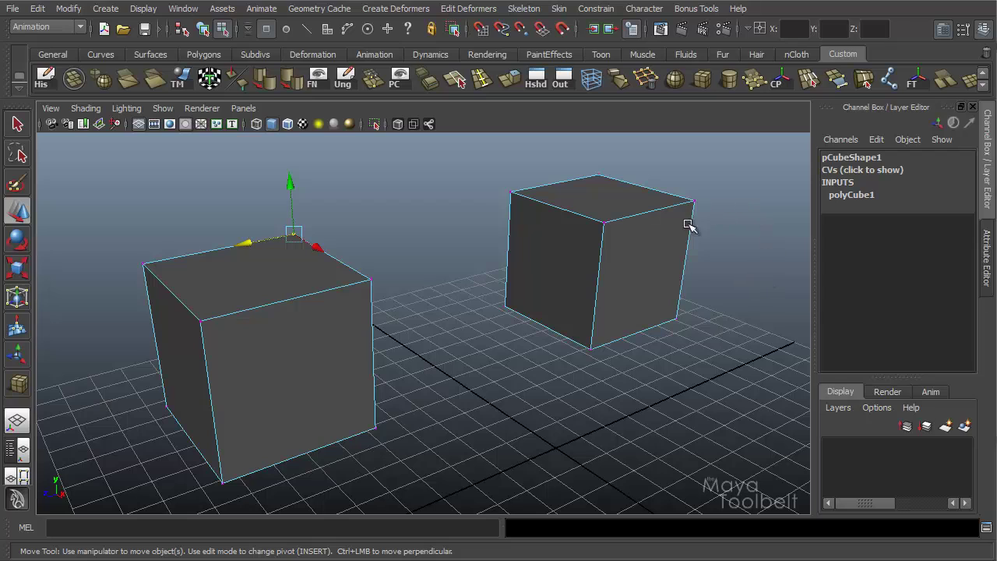
shift+click(605, 224)
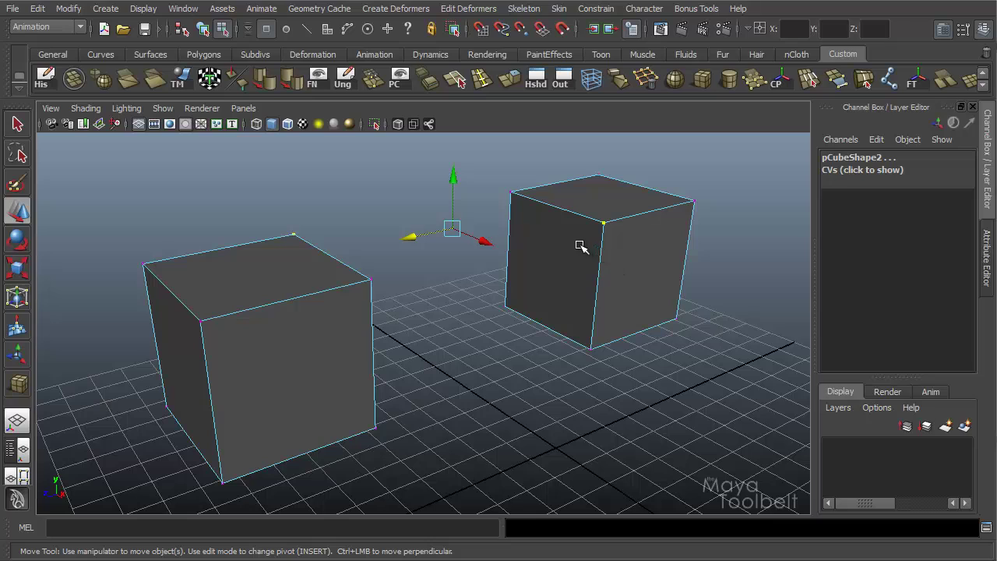
click(303, 233)
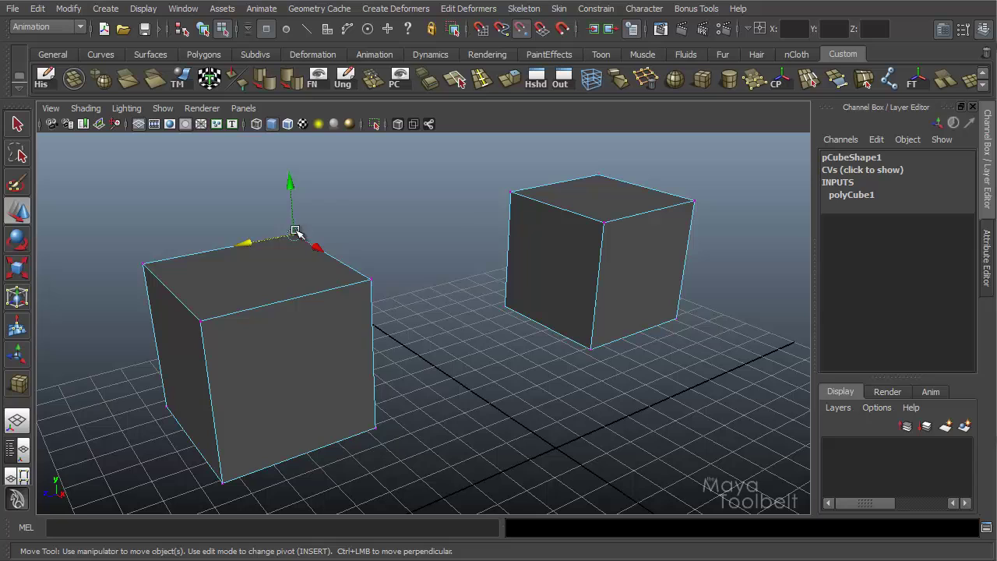
drag(295, 234, 604, 223)
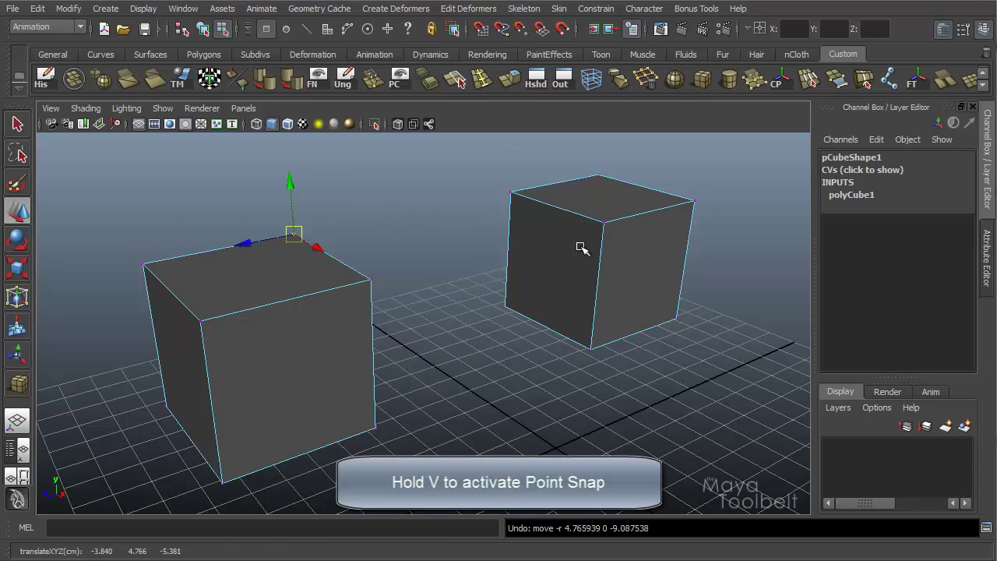
key(ctrl+z)
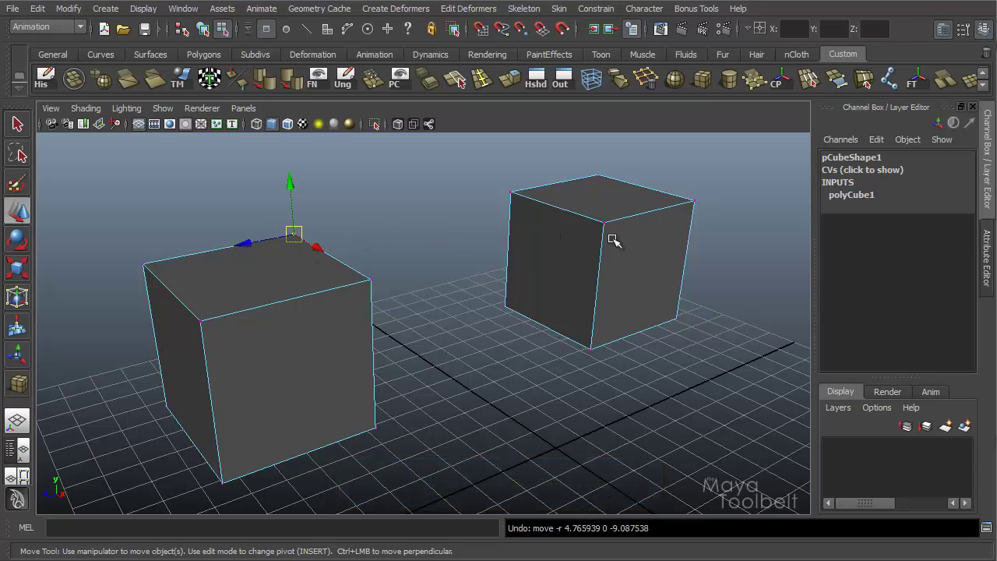
Step: Reselect the left cube's top vertex and the right cube's front-top corner vertex
click(283, 221)
click(293, 234)
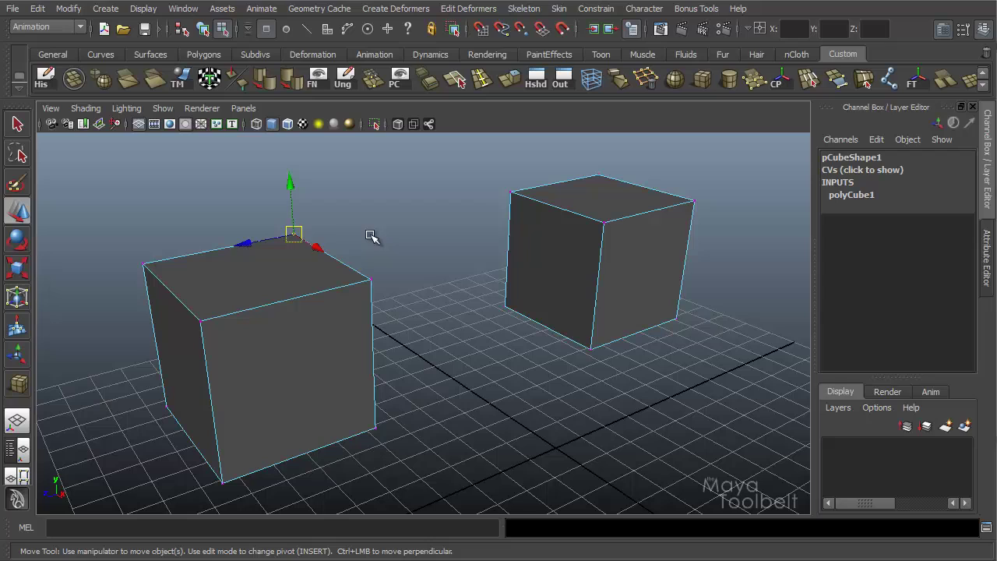
shift+click(603, 223)
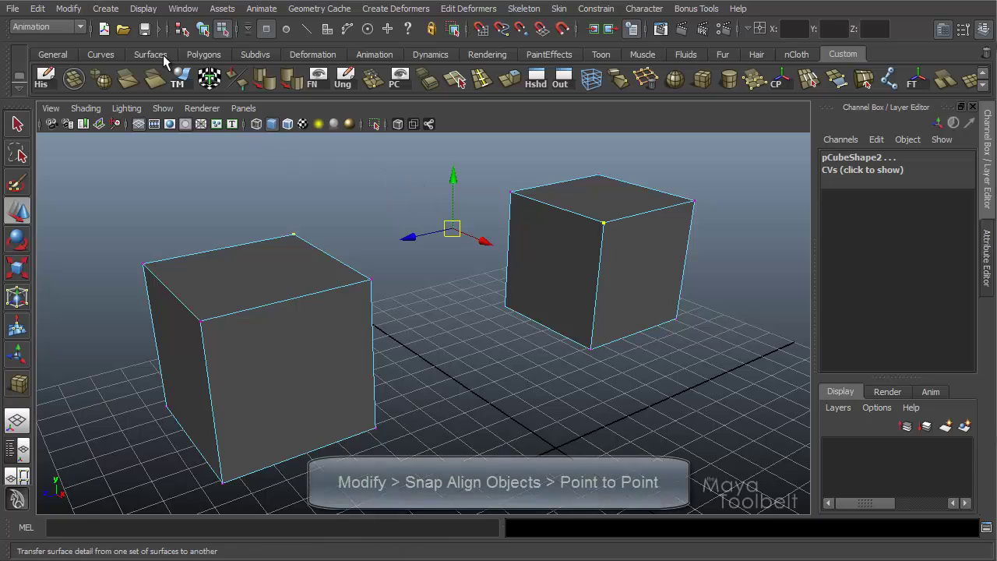
Step: Snap the left cube onto the right cube's corner with Point to Point
click(68, 9)
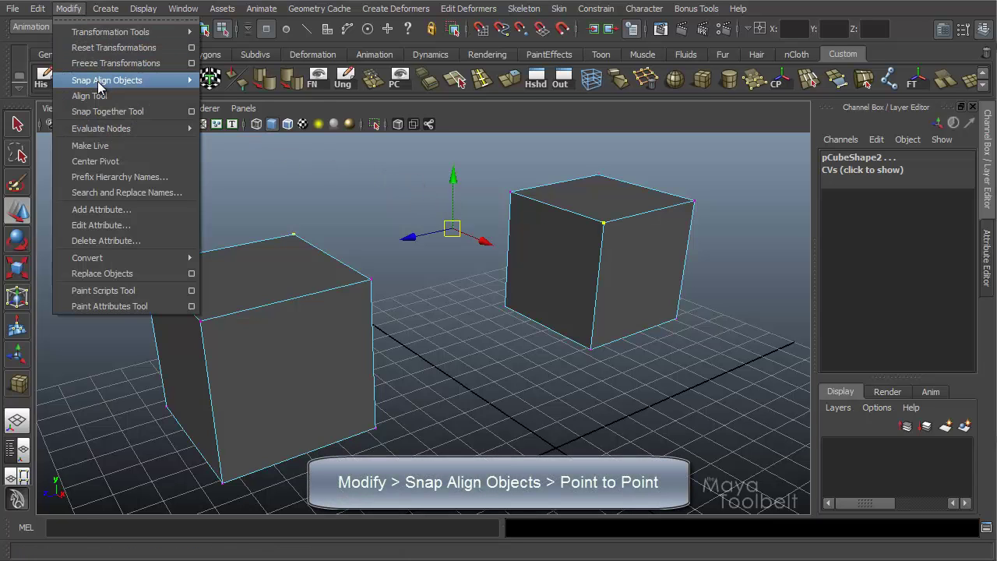
mouse_move(97, 81)
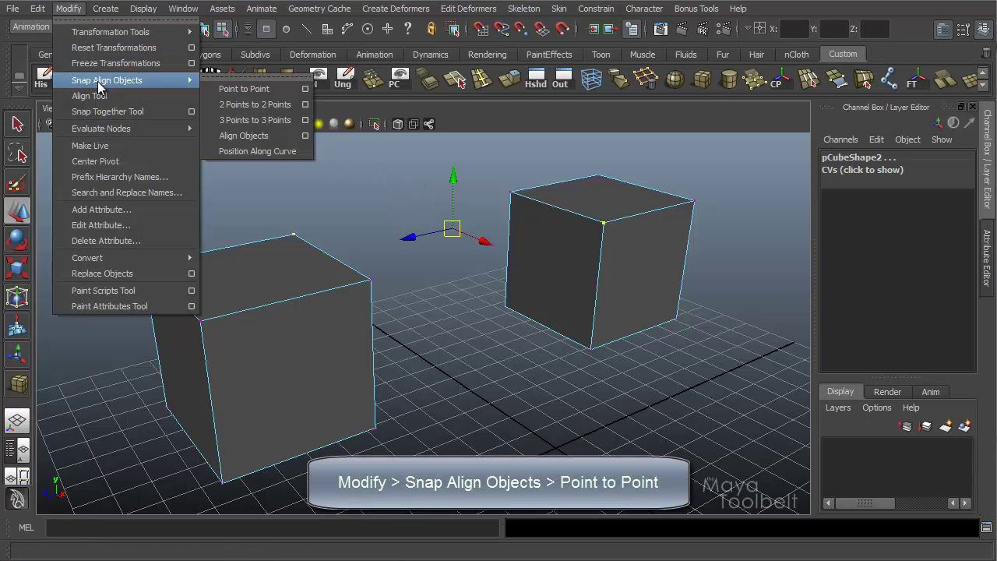
click(246, 88)
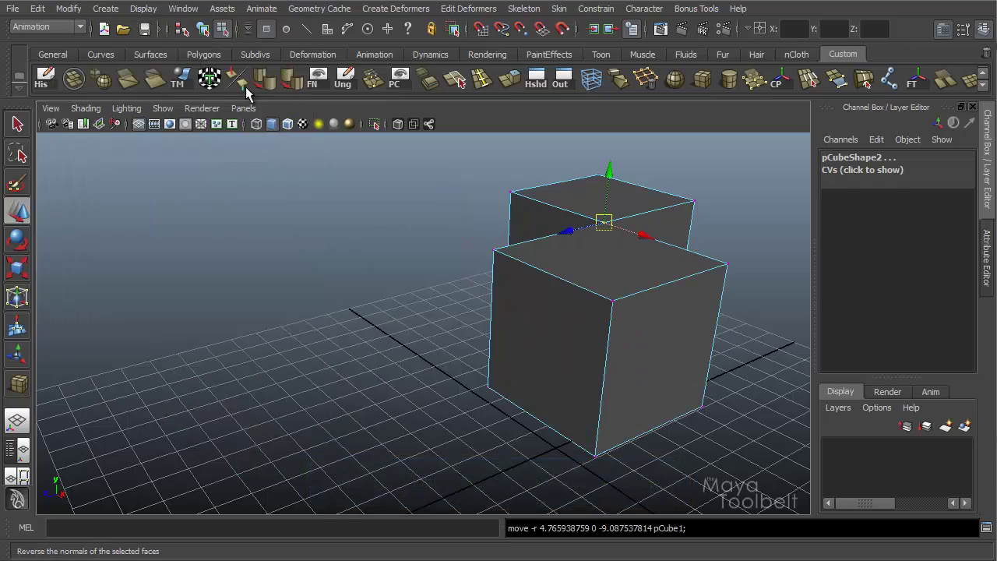
Step: Inspect the snapped cubes from low and high angles, undoing the snap
alt+drag(686, 294, 584, 341)
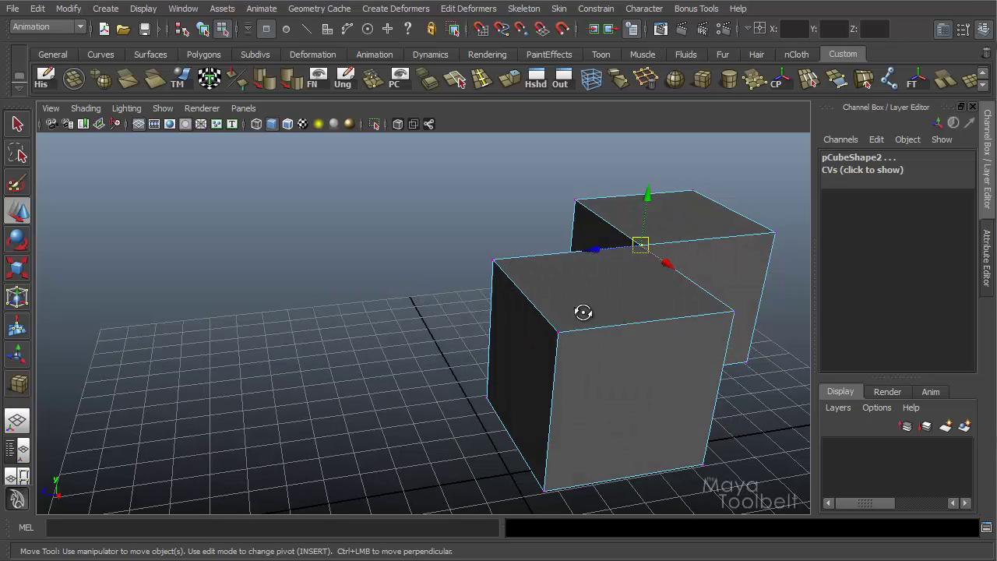
alt+drag(583, 312, 575, 291)
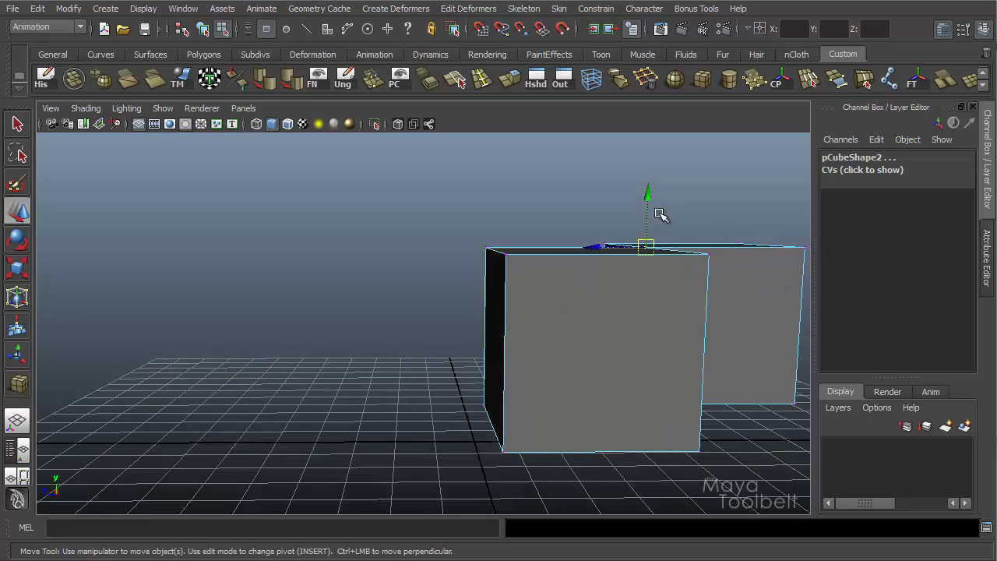
key(ctrl+z)
alt+drag(606, 240, 507, 268)
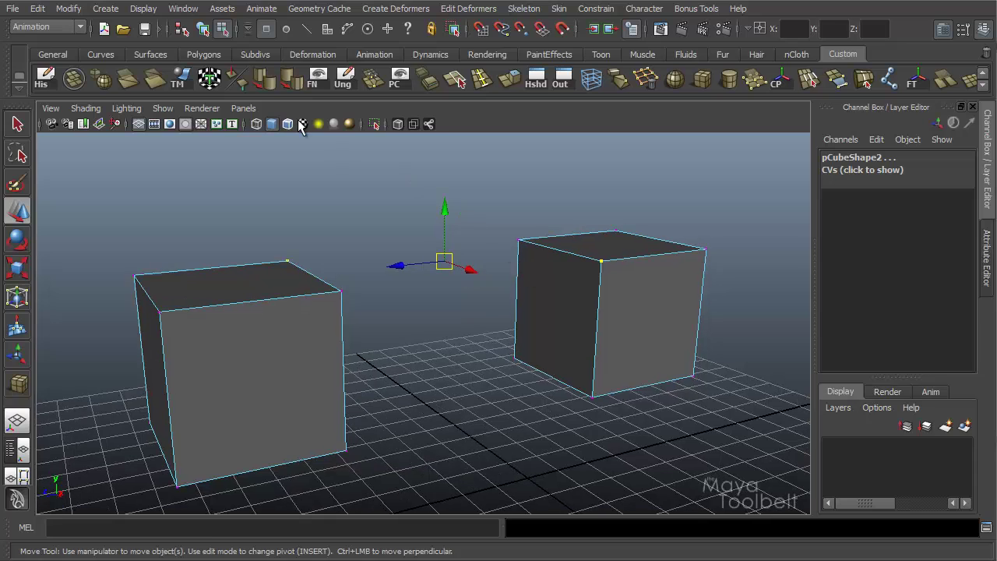
Step: Switch to object mode and open the Point to Point snap options window
click(204, 31)
click(68, 9)
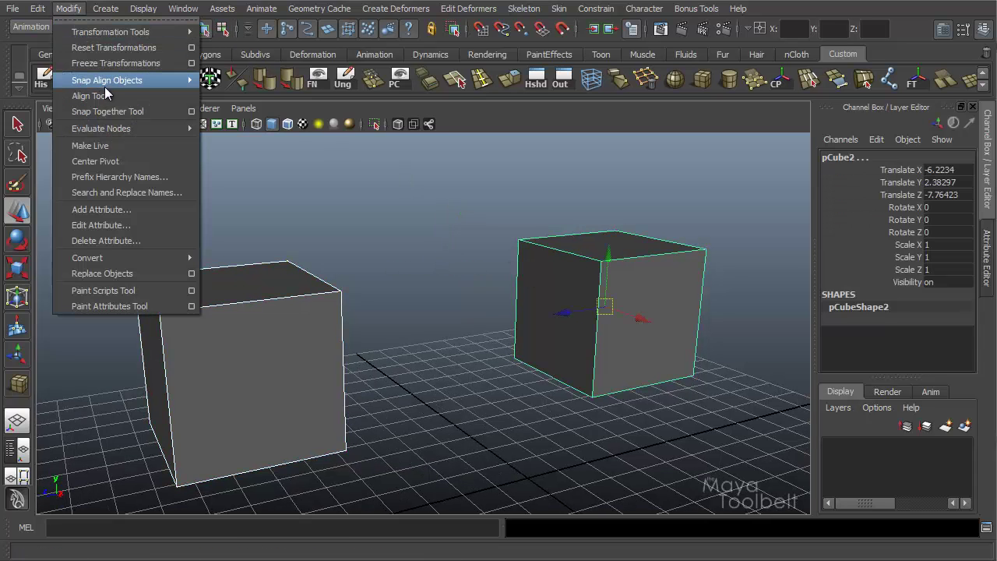
mouse_move(141, 81)
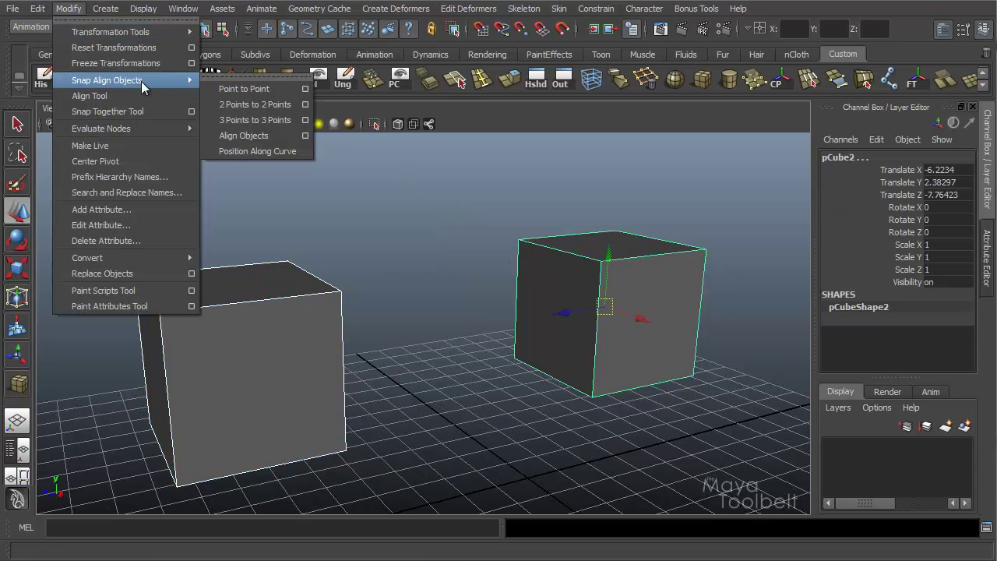
click(305, 91)
drag(693, 133, 160, 55)
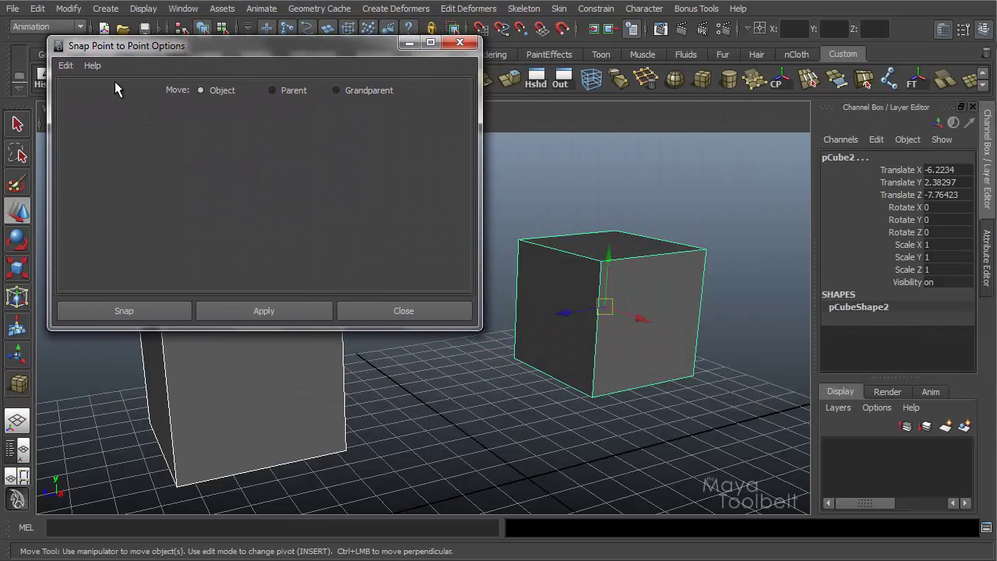
Step: Try the Grandparent, Object and Parent Move options in the snap window
click(366, 94)
click(240, 96)
click(283, 92)
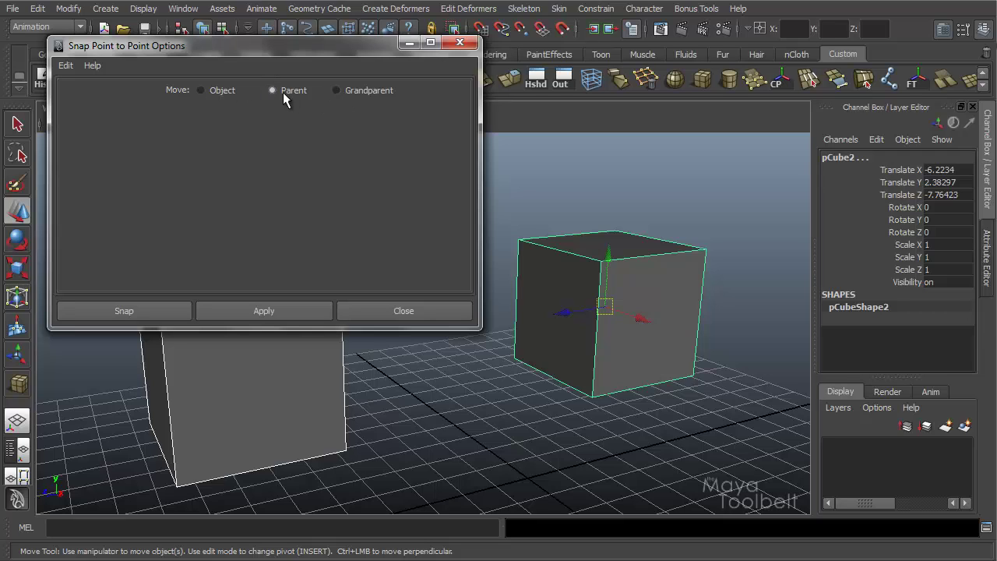
click(341, 95)
Step: Close the snap options, then duplicate the right cube, raise it, and scale it to 0.52408
click(409, 42)
alt+drag(605, 249, 566, 228)
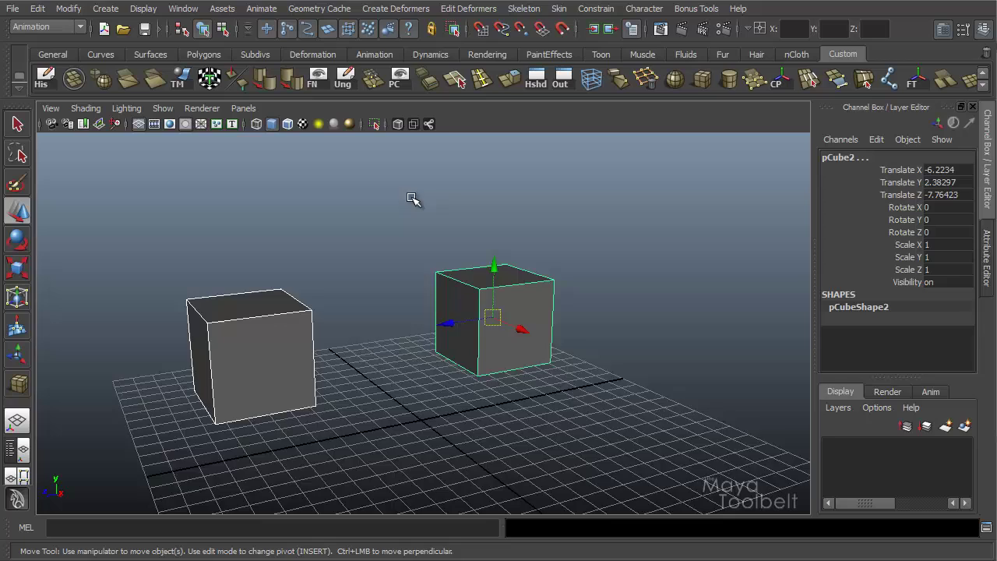
alt+drag(413, 200, 553, 314)
alt+middle_drag(552, 314, 537, 289)
key(ctrl+d)
drag(466, 298, 455, 196)
key(r)
mouse_move(528, 300)
middle_down()
mouse_move(527, 310)
mouse_move(527, 294)
middle_up()
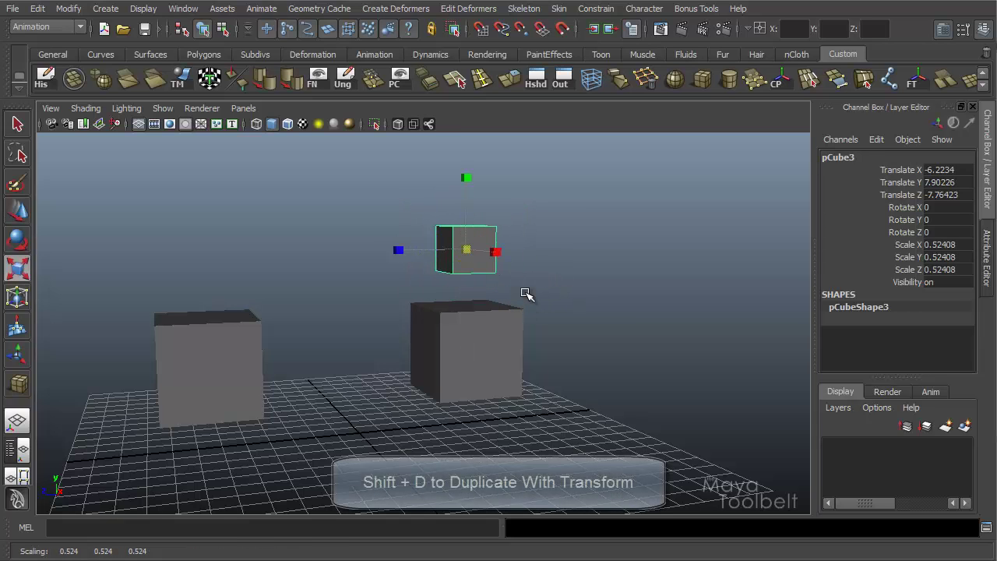
Step: Repeat the duplicate with Shift+D for a smaller pCube4 at 0.27466, then select the cubes
key(shift+d)
alt+drag(561, 302, 485, 216)
key(w)
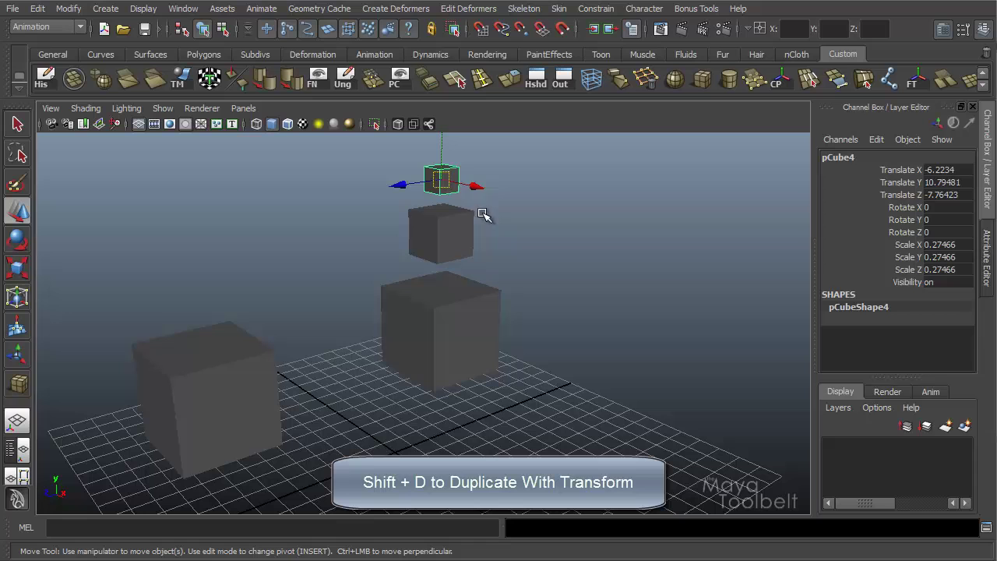
click(456, 247)
click(473, 323)
alt+drag(474, 322, 516, 329)
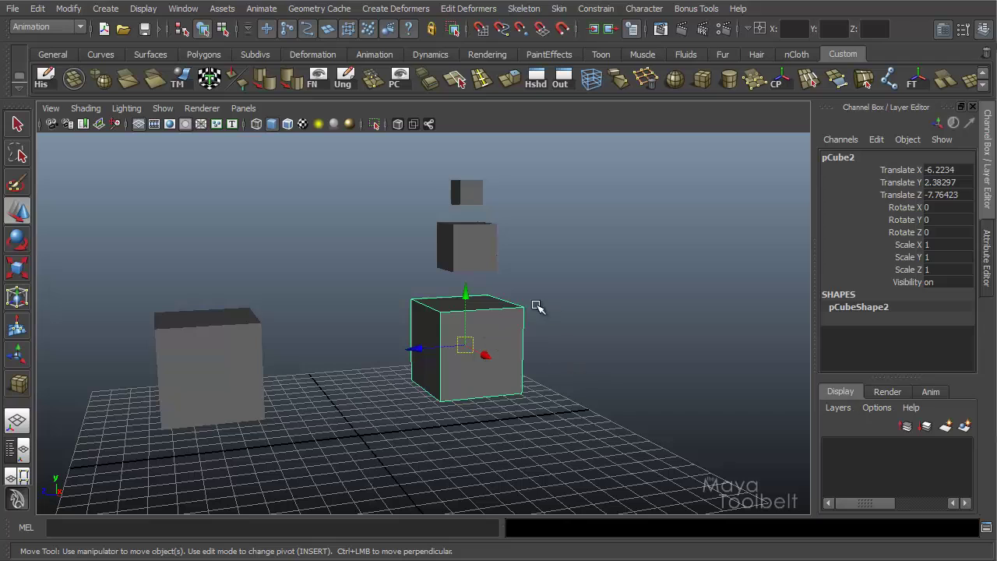
Step: Parent pCube2 under pCube3 with P, and test-move them together before undoing
shift+click(479, 243)
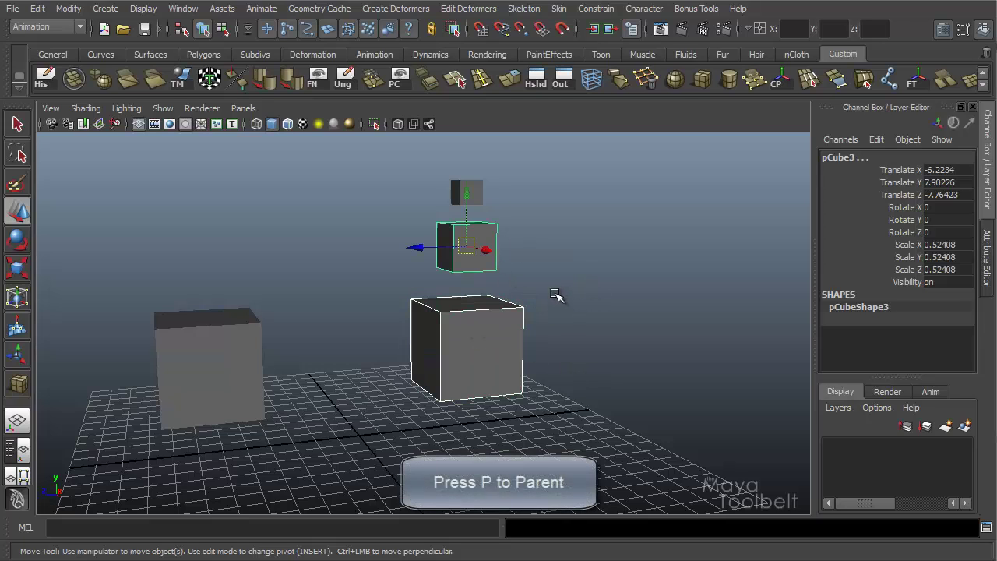
key(p)
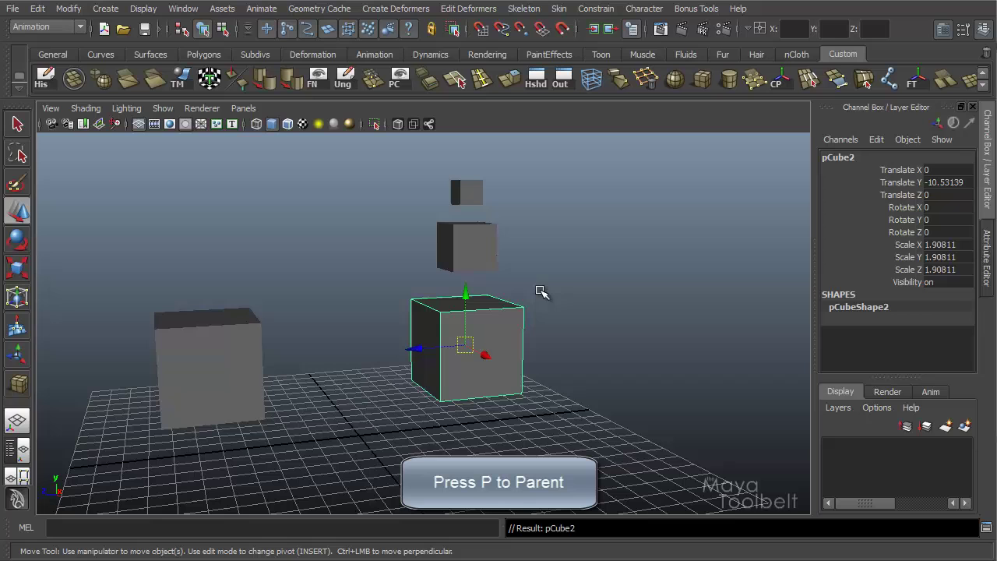
click(67, 9)
mouse_move(43, 18)
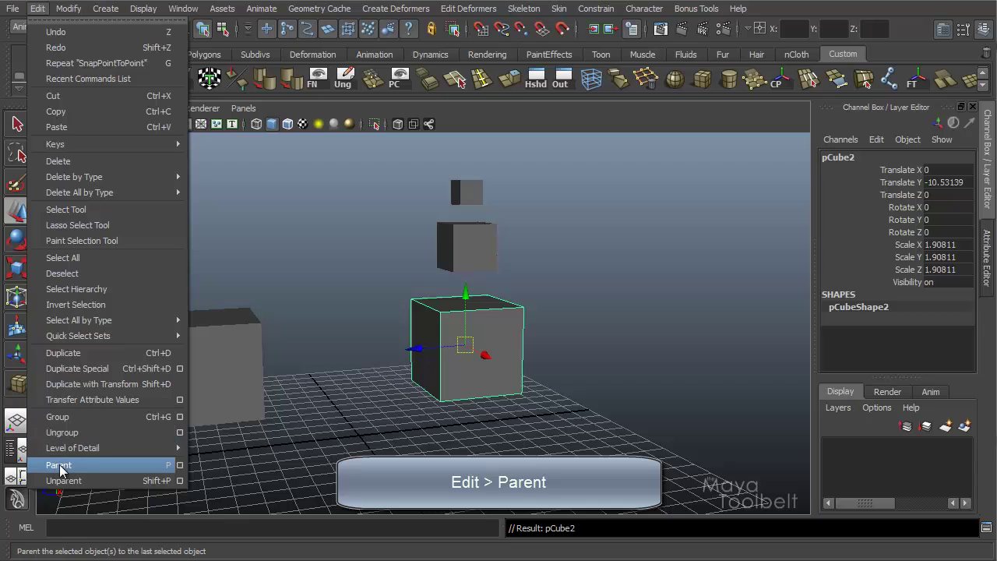
click(521, 313)
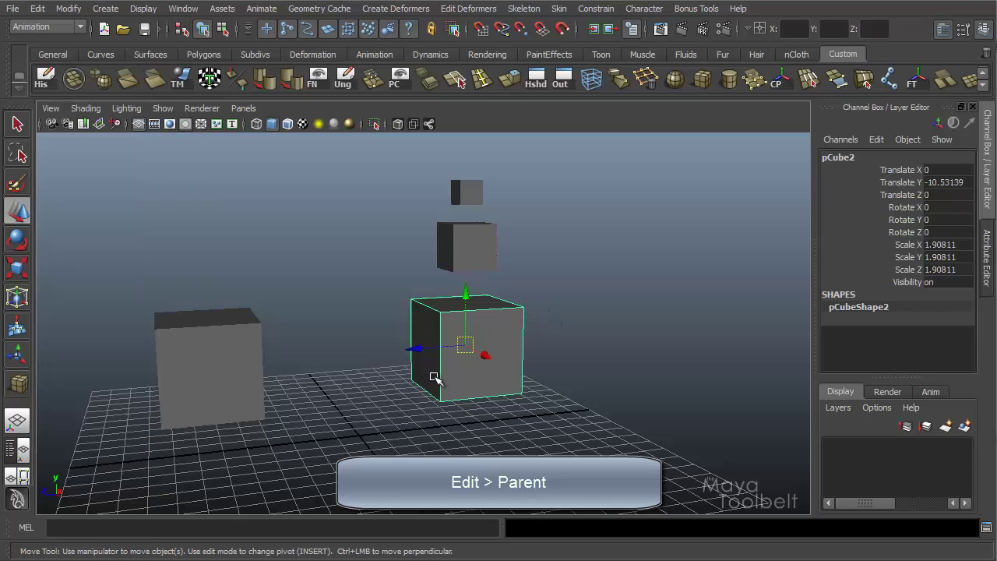
shift+click(483, 248)
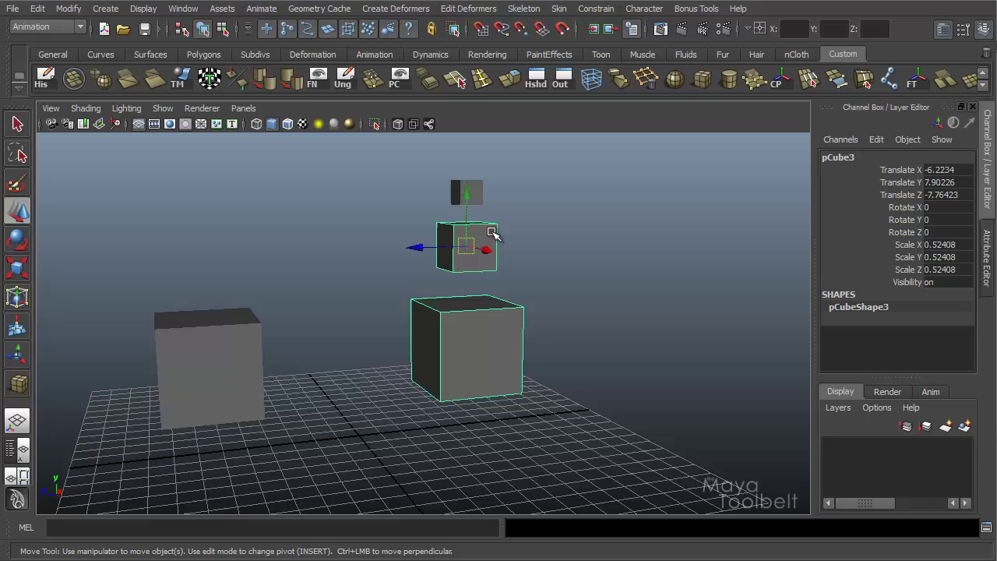
drag(417, 247, 530, 273)
key(ctrl+z)
Step: Parent the lower cubes under the small top cube pCube4, then click each cube to check
click(515, 335)
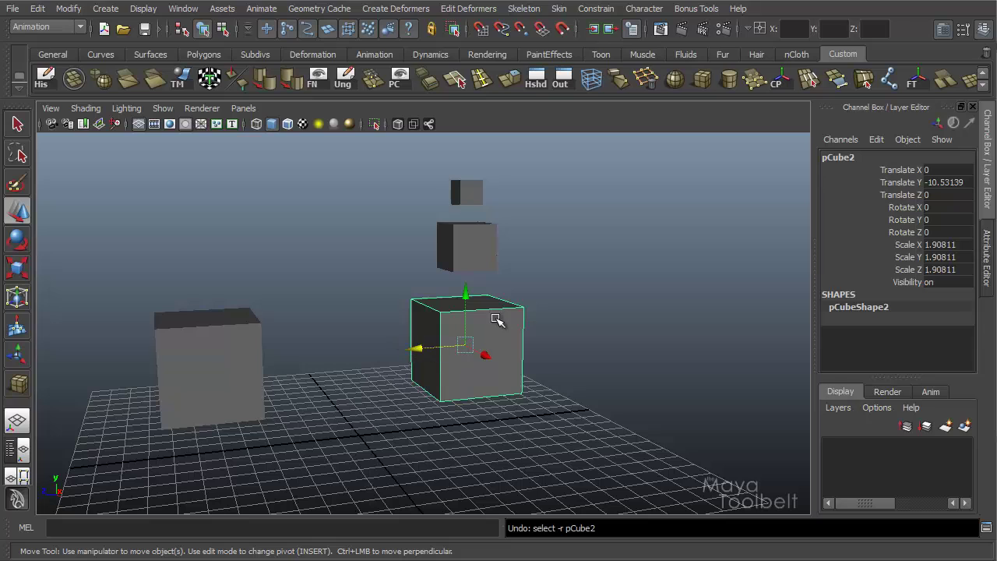
click(530, 278)
click(492, 249)
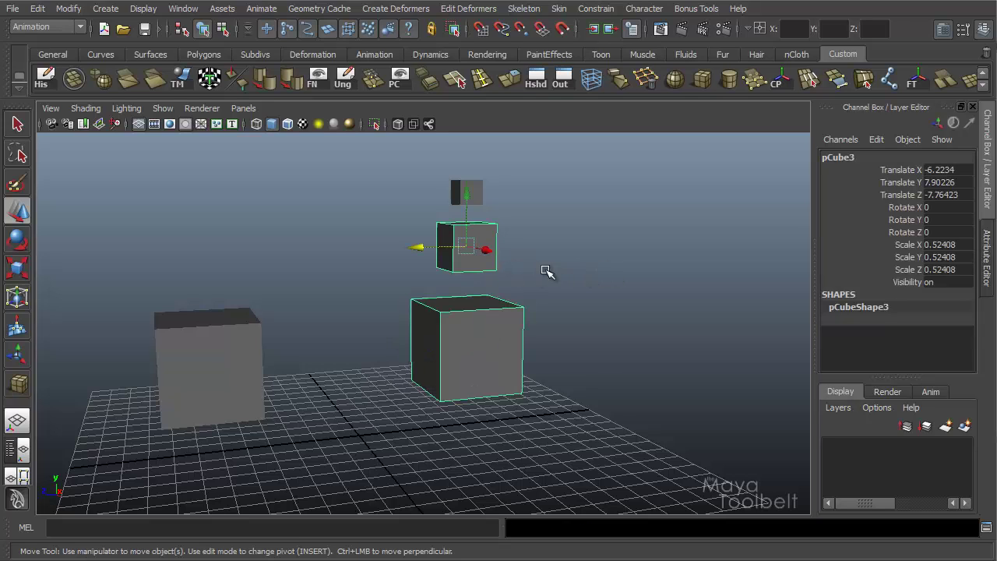
click(475, 190)
key(p)
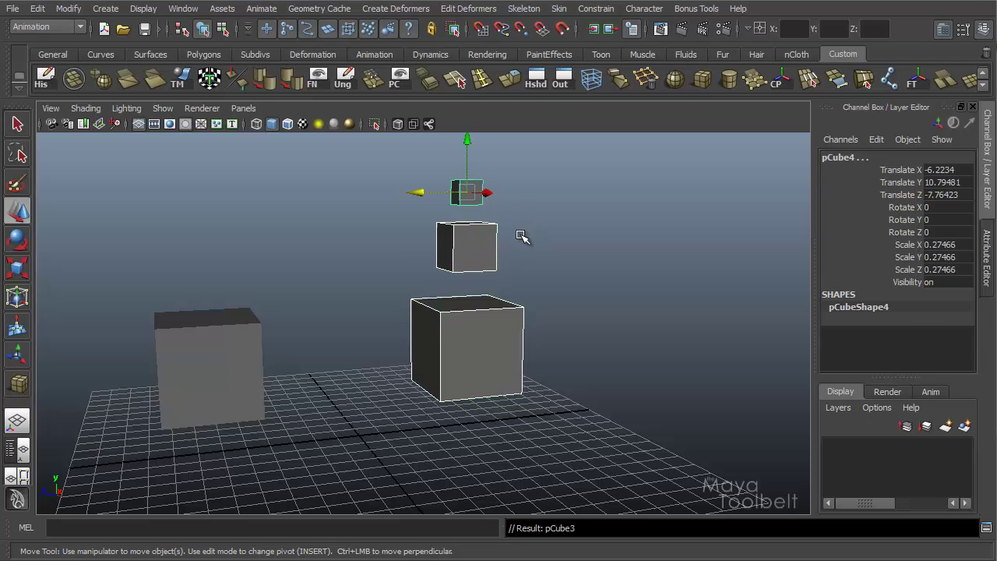
click(481, 198)
click(493, 241)
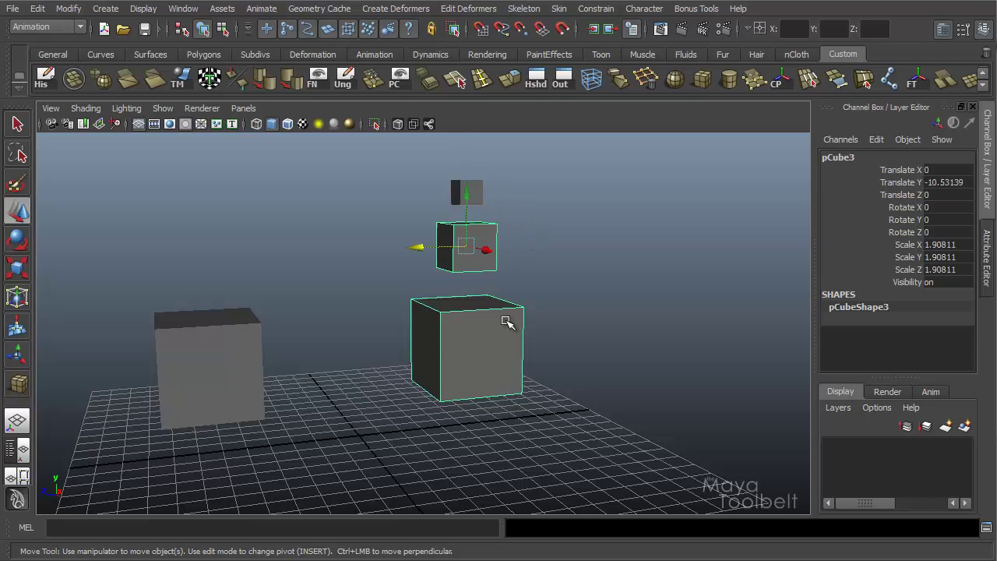
click(508, 319)
Step: Open the Outliner beside the viewport, expand pCube4 and pCube3, and select each entry
click(16, 456)
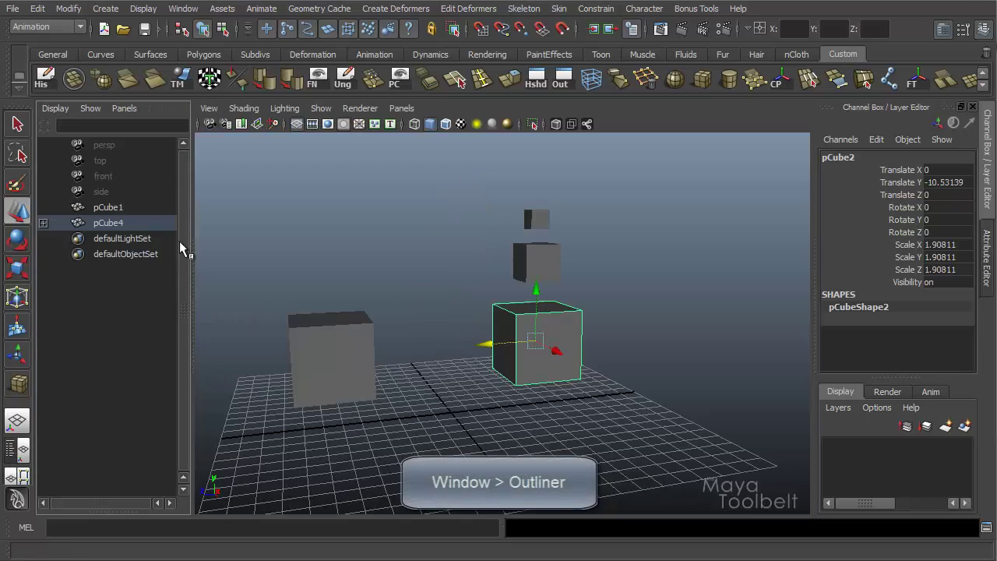
click(44, 224)
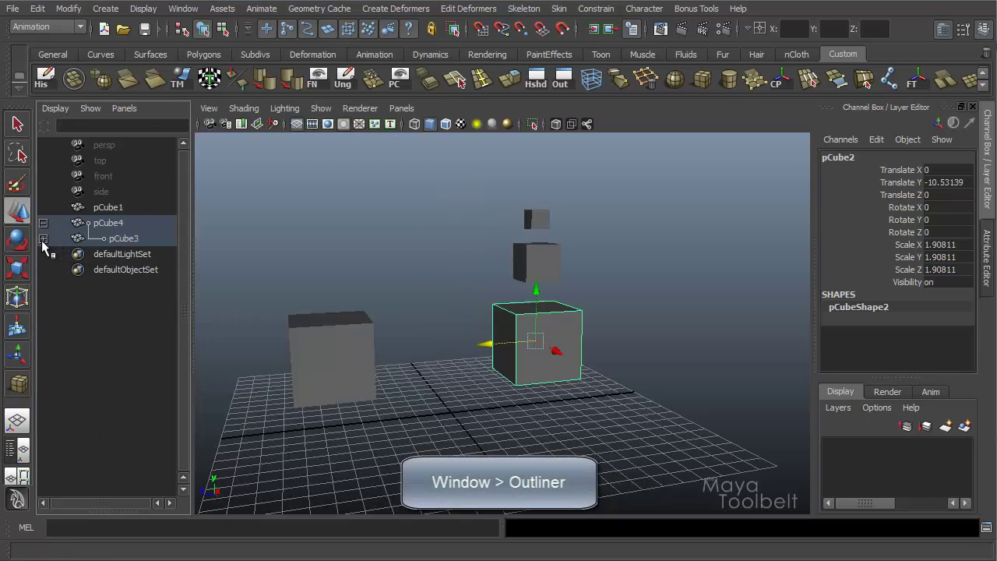
click(44, 240)
click(105, 223)
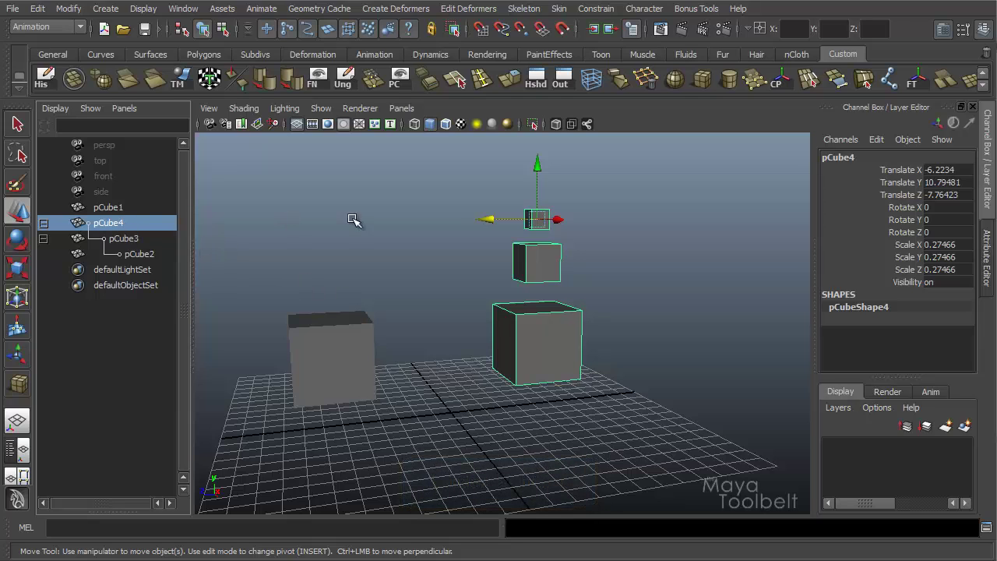
click(140, 242)
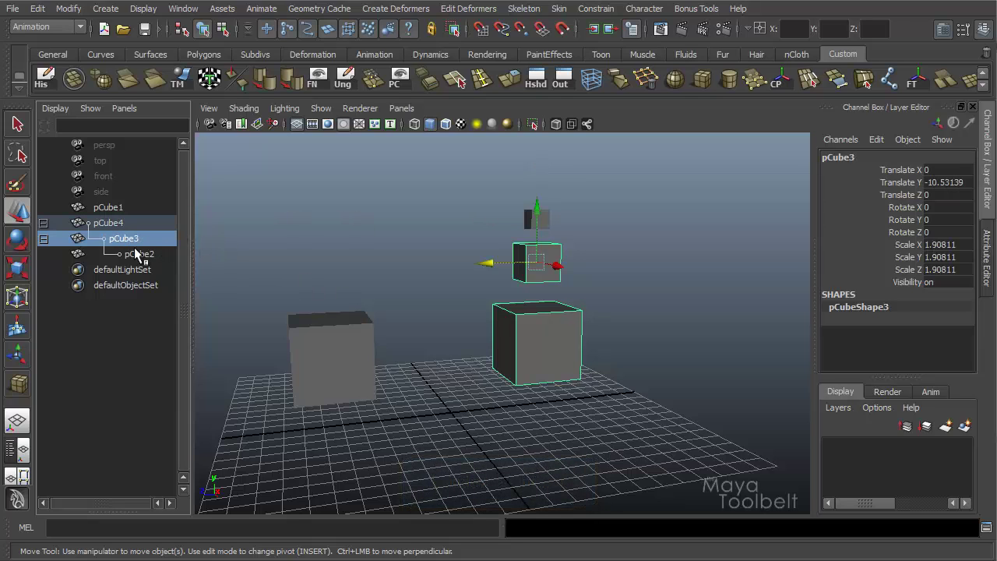
middle_drag(117, 246, 131, 241)
click(154, 255)
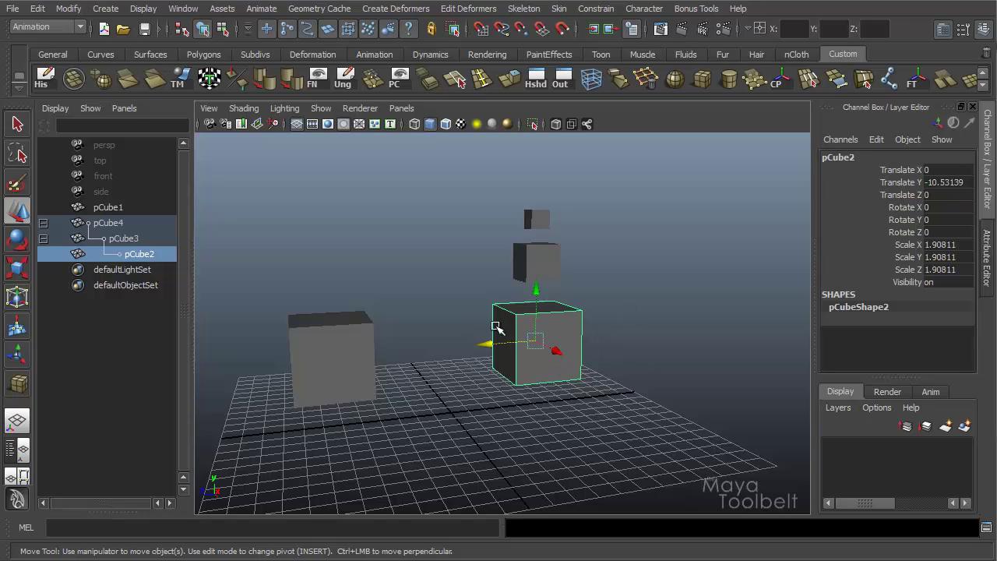
Step: Click pCube2, pCube3, pCube4 and pCube1 in the viewport to check the hierarchy
click(545, 269)
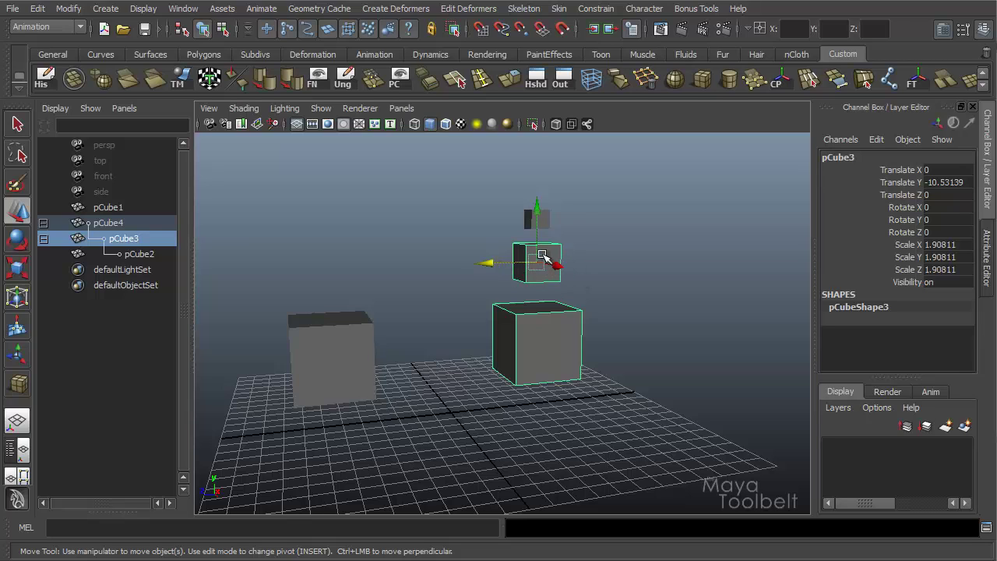
click(578, 341)
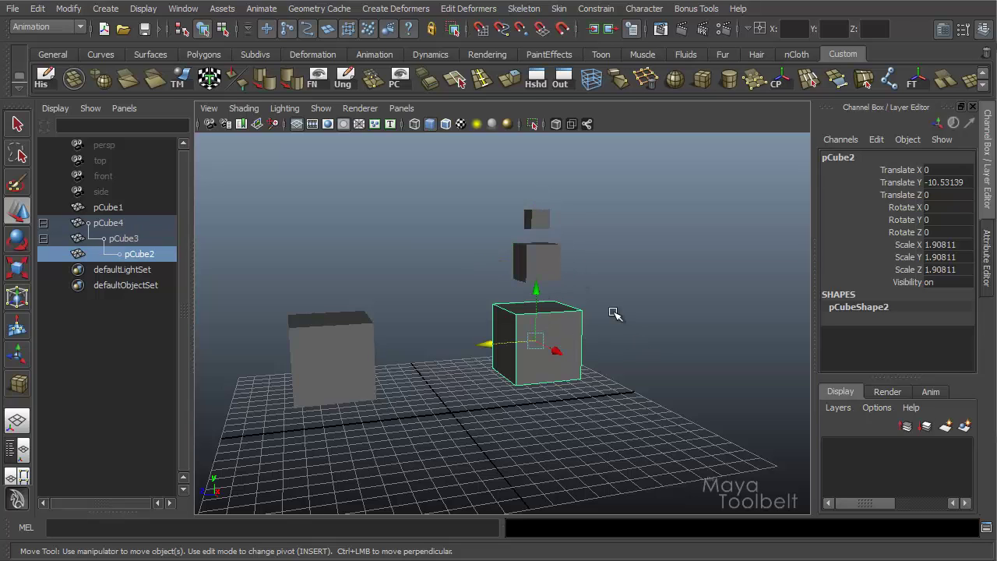
click(546, 259)
click(525, 219)
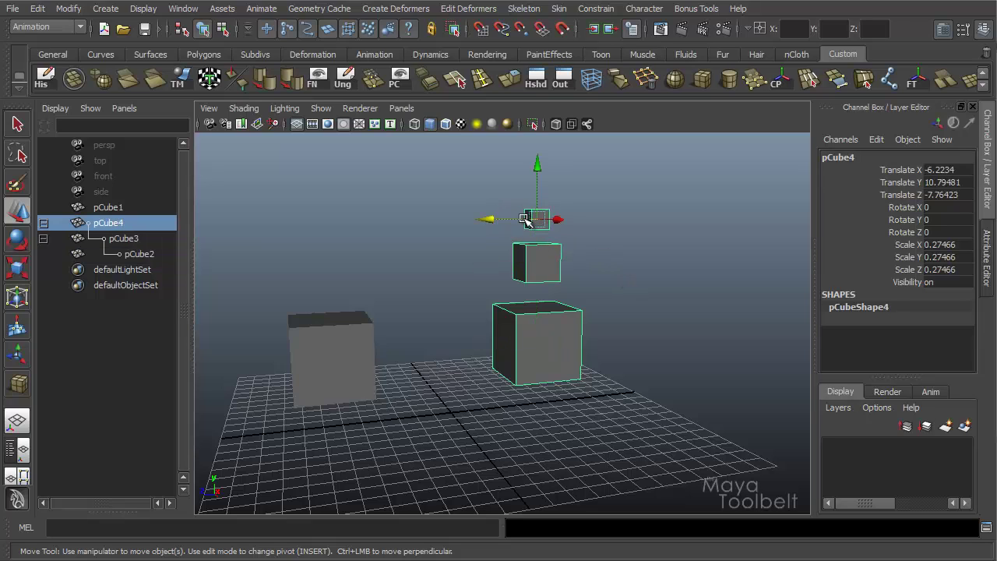
click(564, 326)
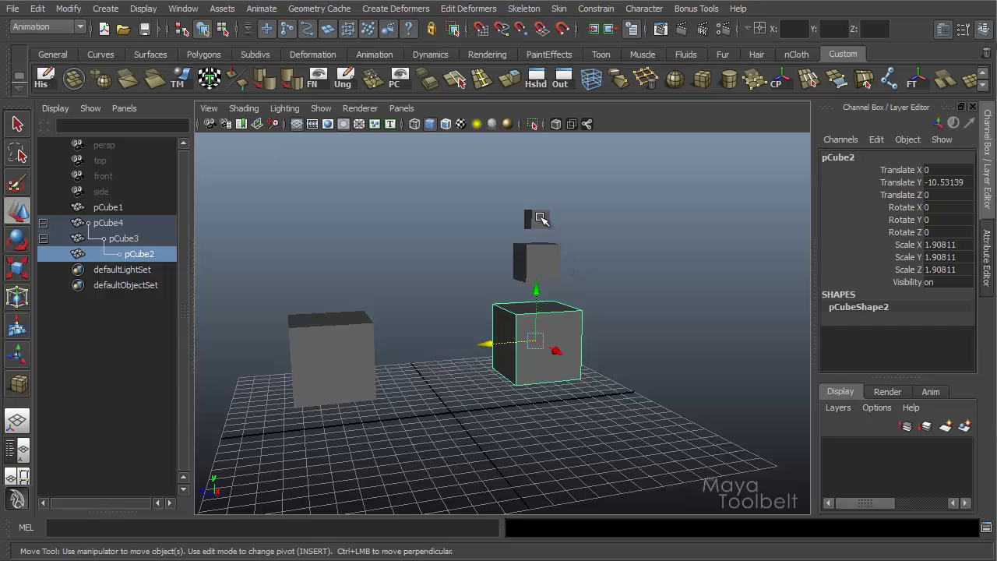
click(539, 262)
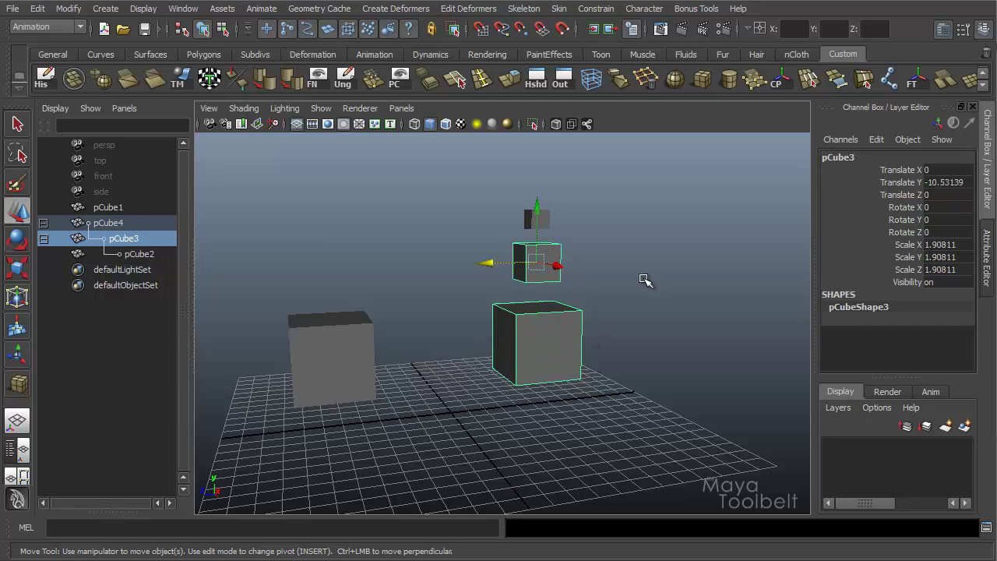
click(551, 222)
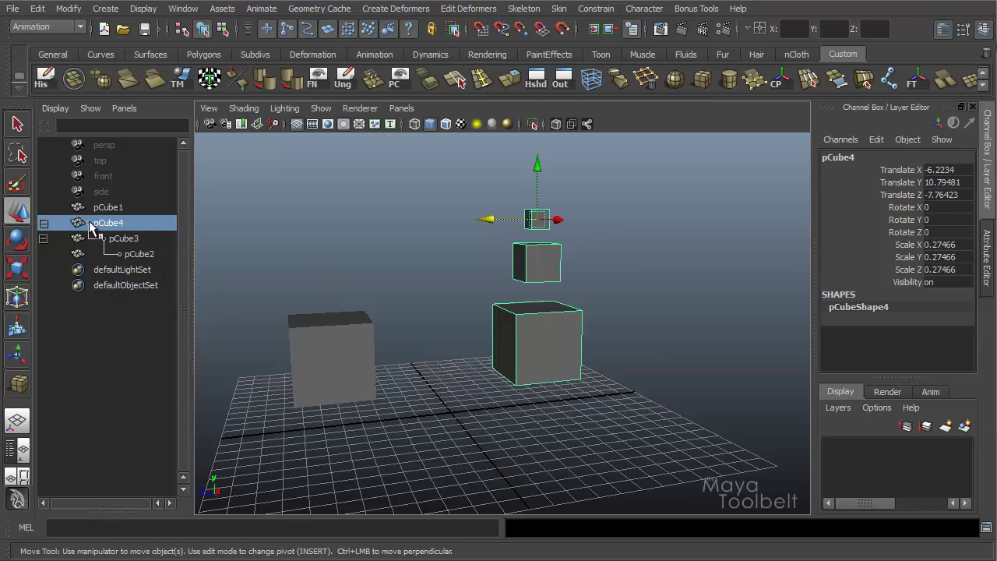
click(341, 344)
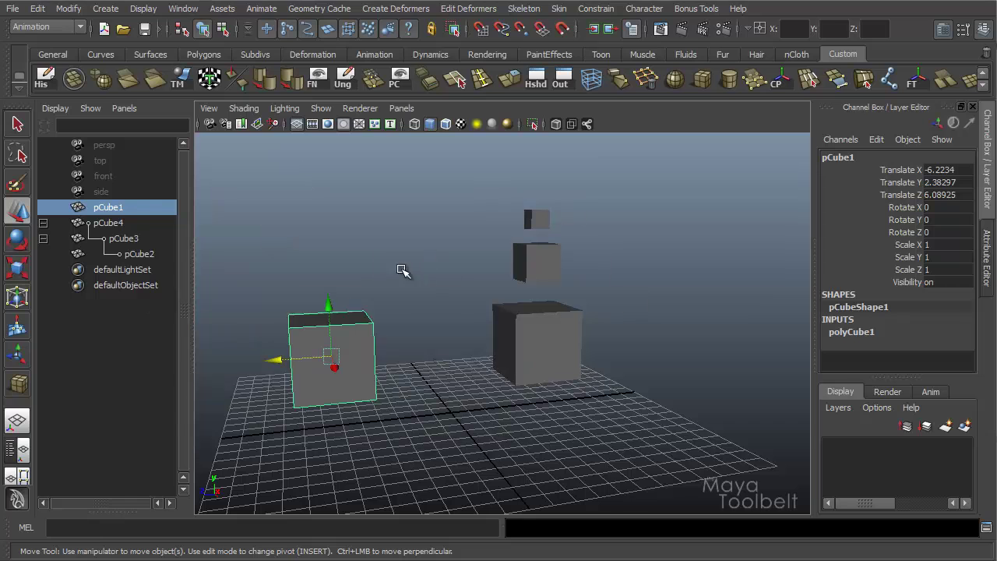
Step: Return to a single perspective view and zoom in on the cubes
key(space)
alt+right_drag(379, 250, 450, 307)
click(452, 312)
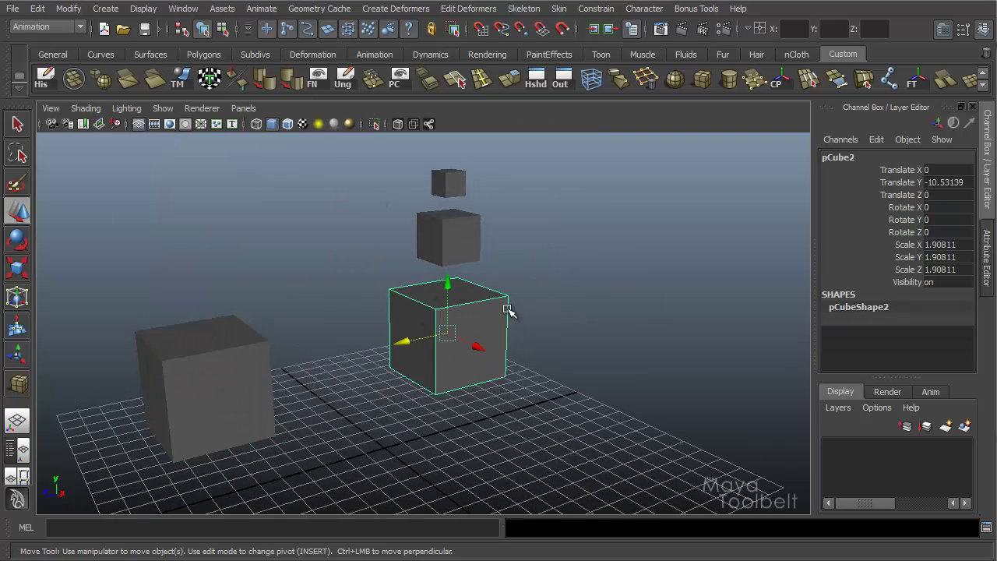
alt+middle_drag(368, 307, 428, 290)
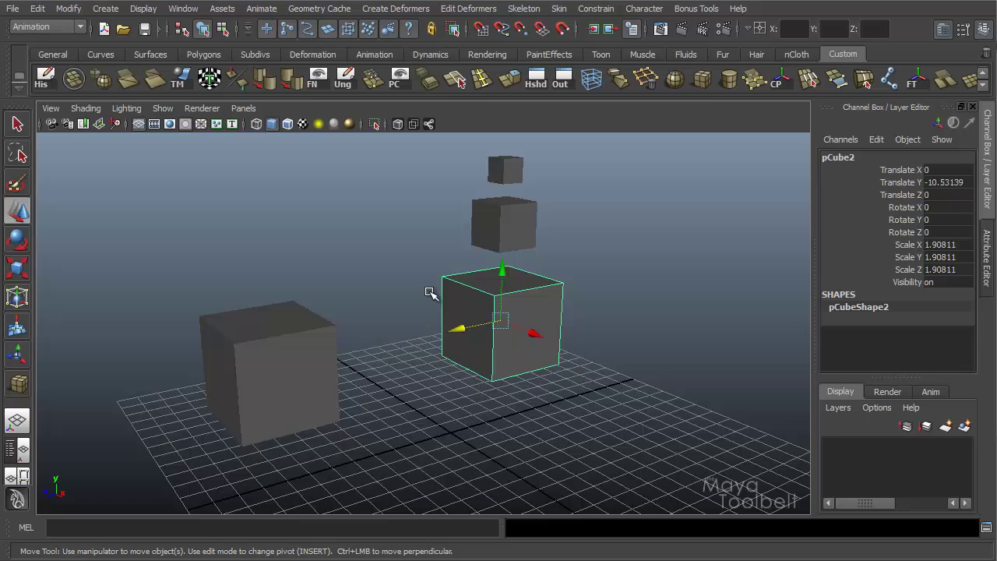
alt+middle_drag(361, 287, 365, 281)
alt+right_drag(366, 280, 474, 229)
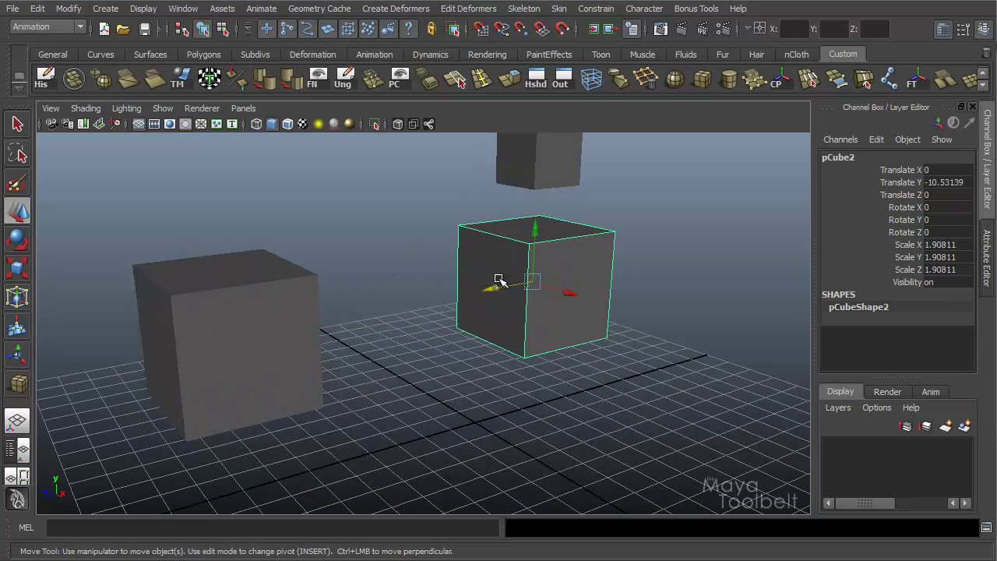
alt+right_drag(499, 281, 441, 296)
Step: In vertex mode, pick the right cube's top-front corner and a top vertex of the left cube
click(537, 259)
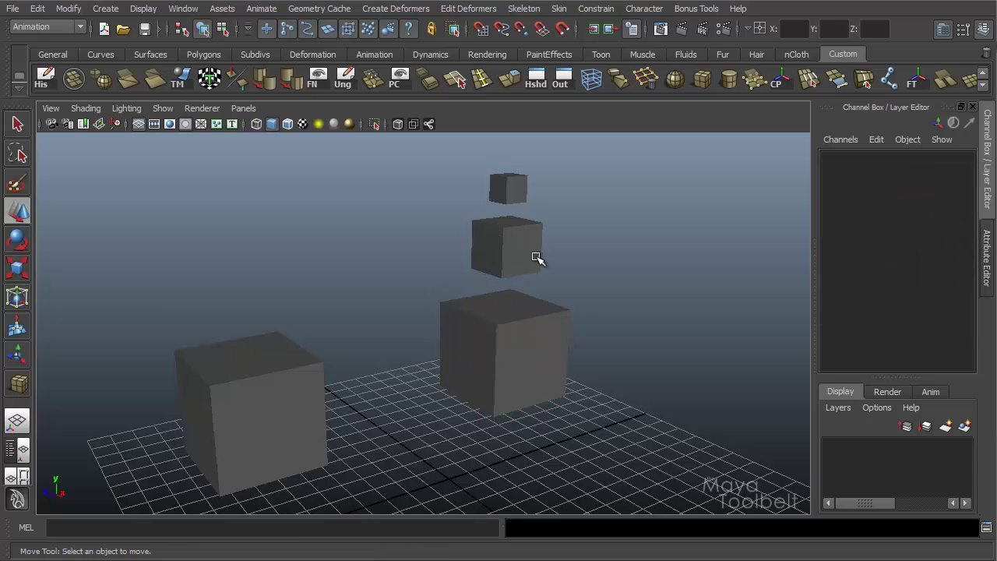
click(518, 191)
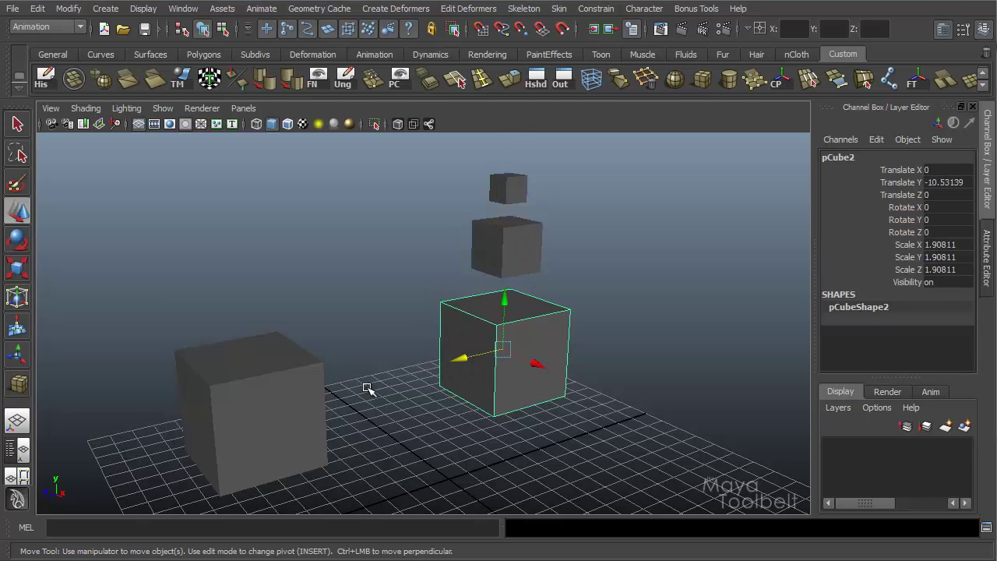
click(319, 411)
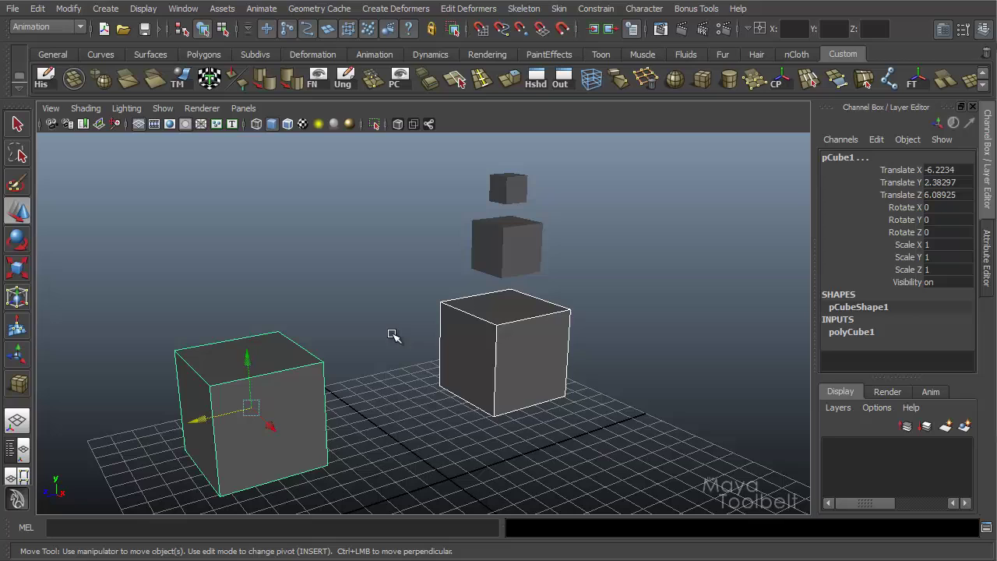
key(F8)
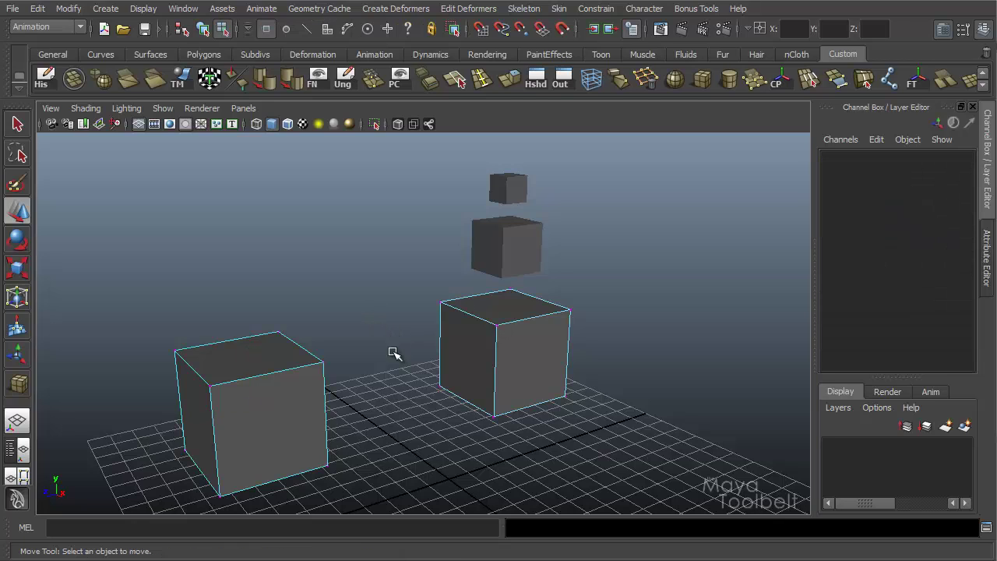
click(495, 325)
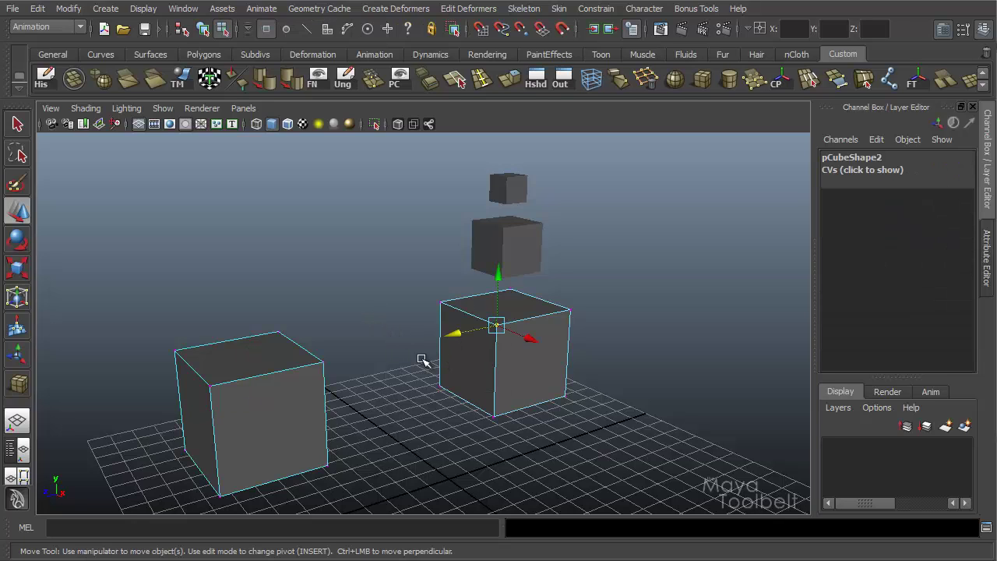
shift+click(279, 333)
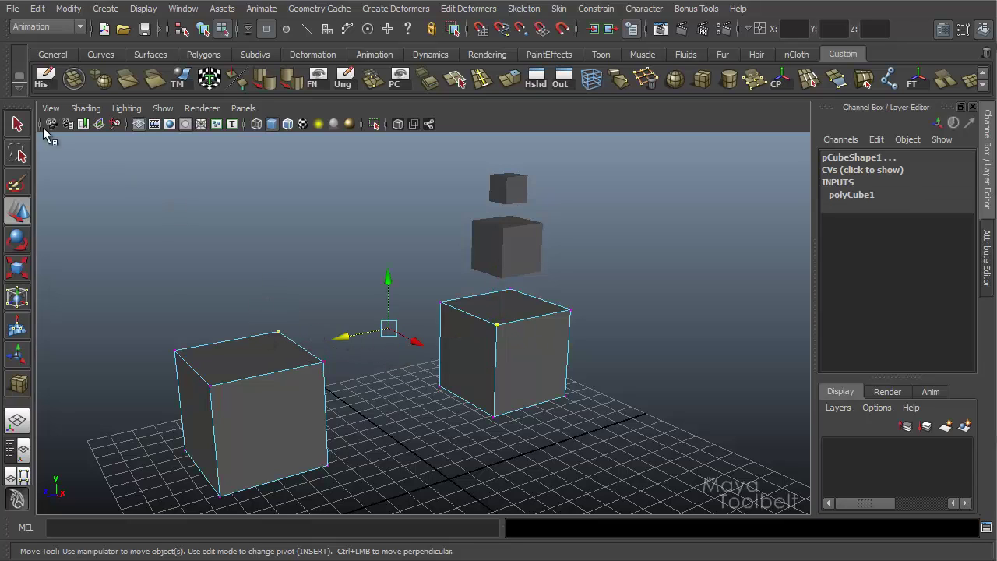
click(68, 8)
Step: Point-to-Point snap only pCube2 onto pCube1's top vertex, with Move set to Object
mouse_move(103, 85)
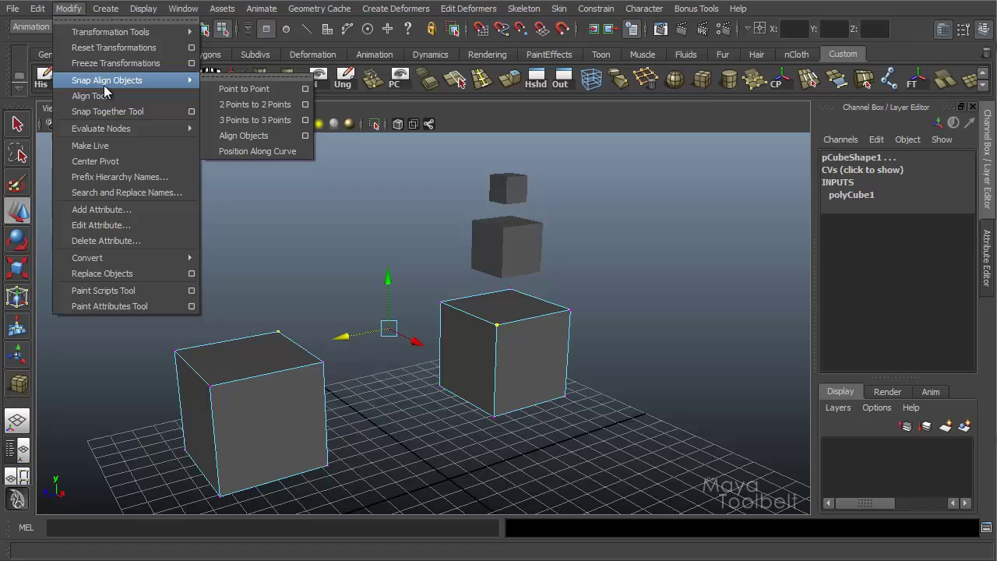
click(305, 88)
drag(255, 48, 827, 45)
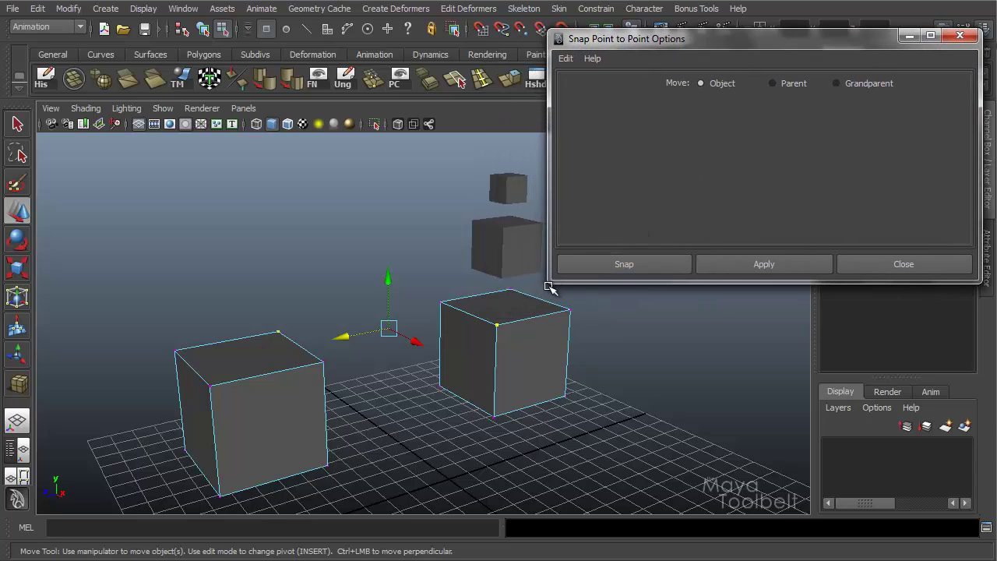
drag(551, 280, 596, 275)
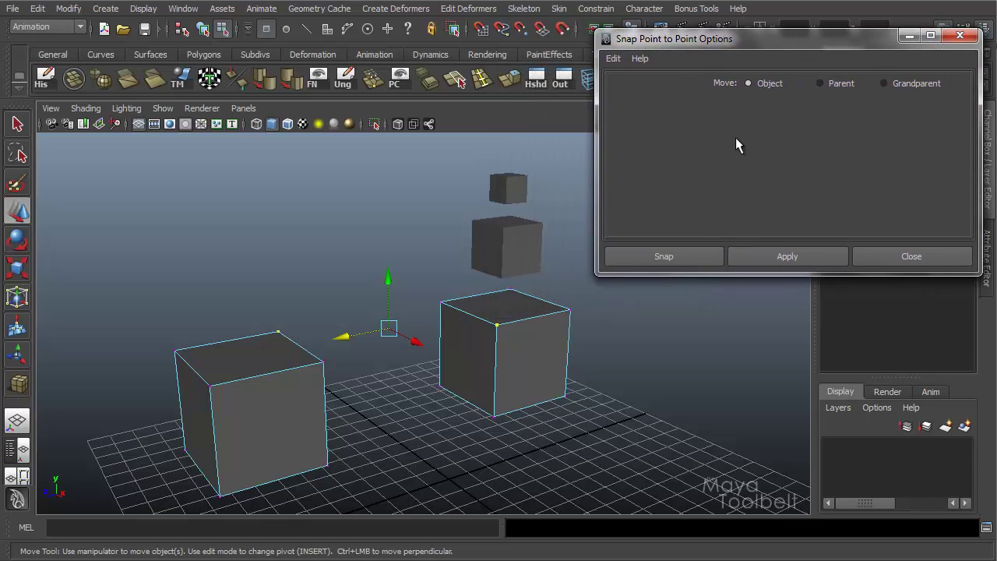
click(796, 256)
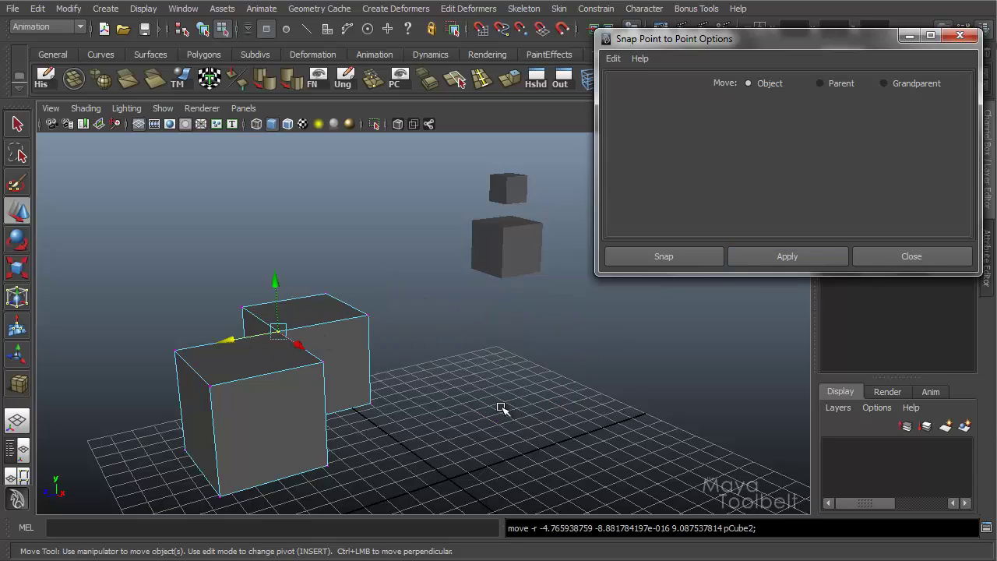
Step: Undo, then reapply Point to Point with Move set to Parent so pCube3 follows pCube2
key(ctrl+z)
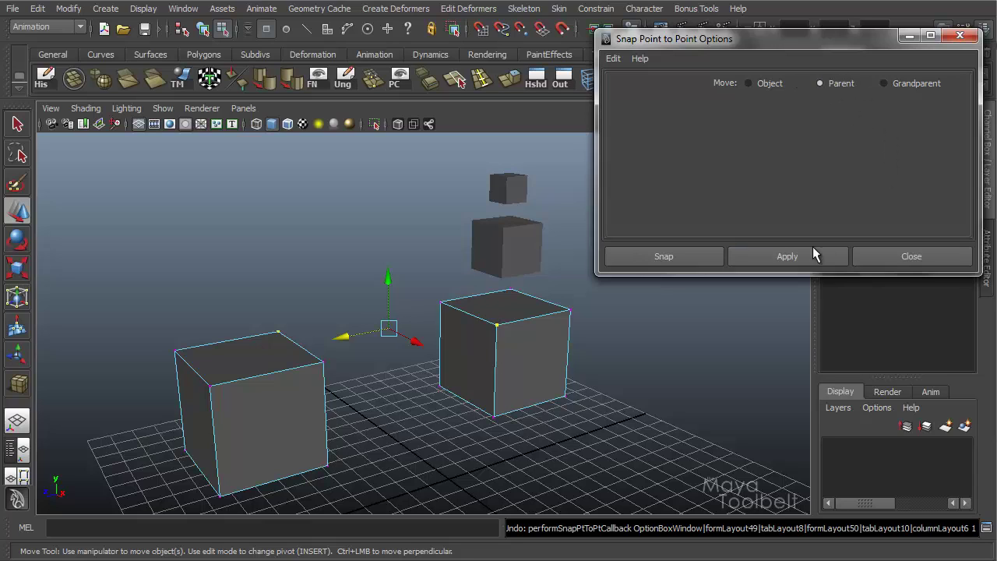
click(788, 256)
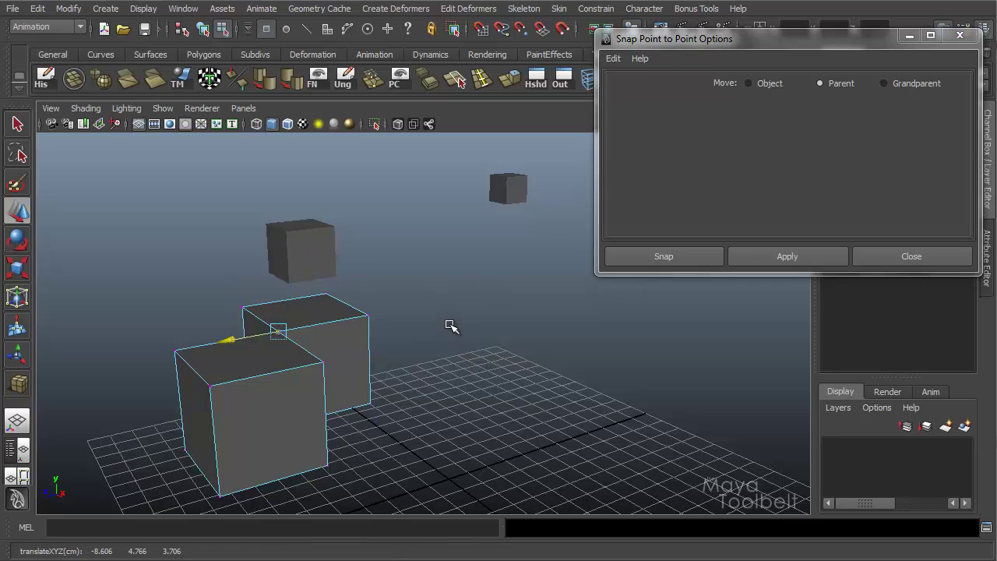
Step: Undo the Parent snap, apply it with Move set to Grandparent, then undo that too
key(ctrl+z)
key(ctrl+z)
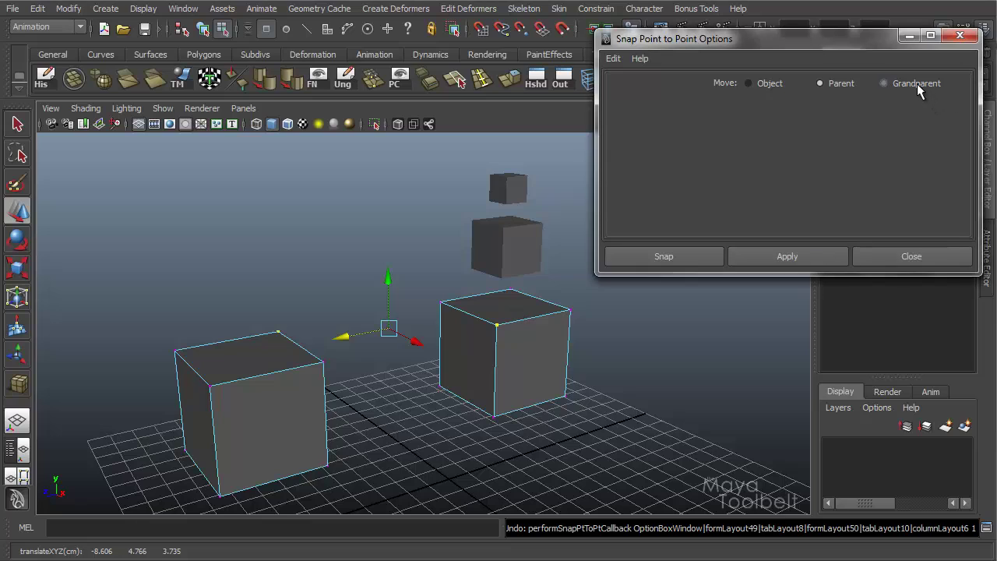
click(788, 257)
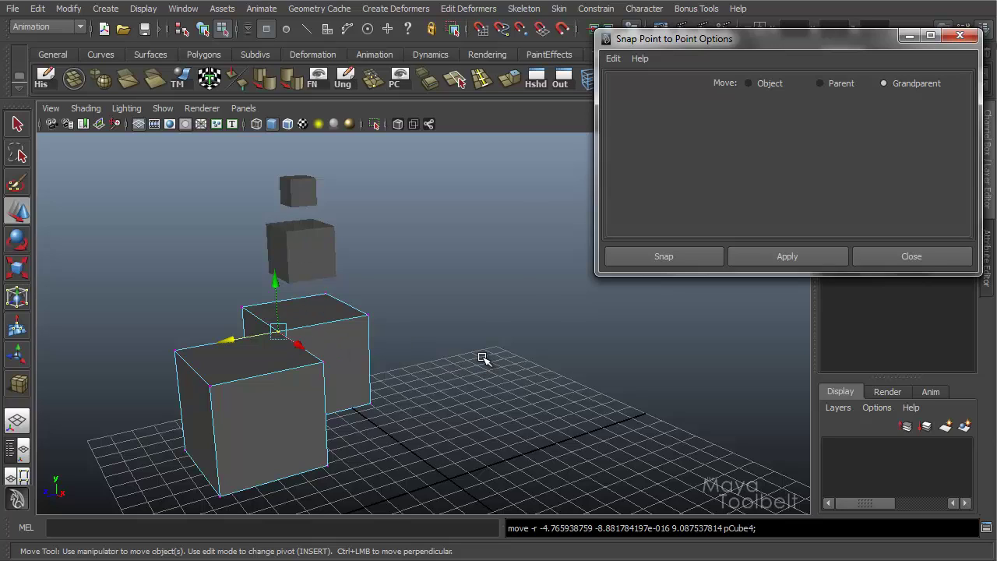
key(ctrl+z)
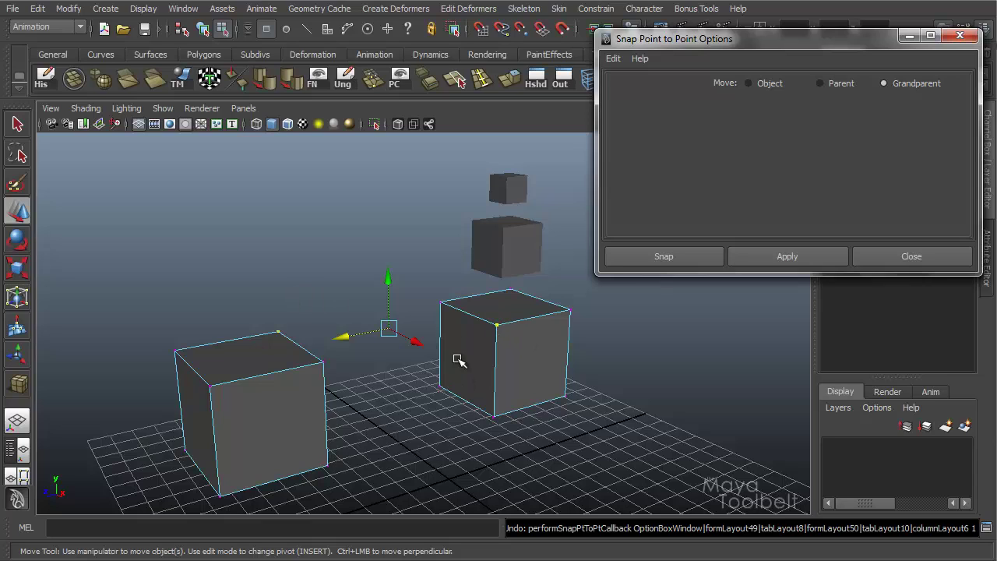
Step: Select pCube2, pCube3 and pCube4 in turn to show the stack's hierarchy, ending with pCube2
click(514, 244)
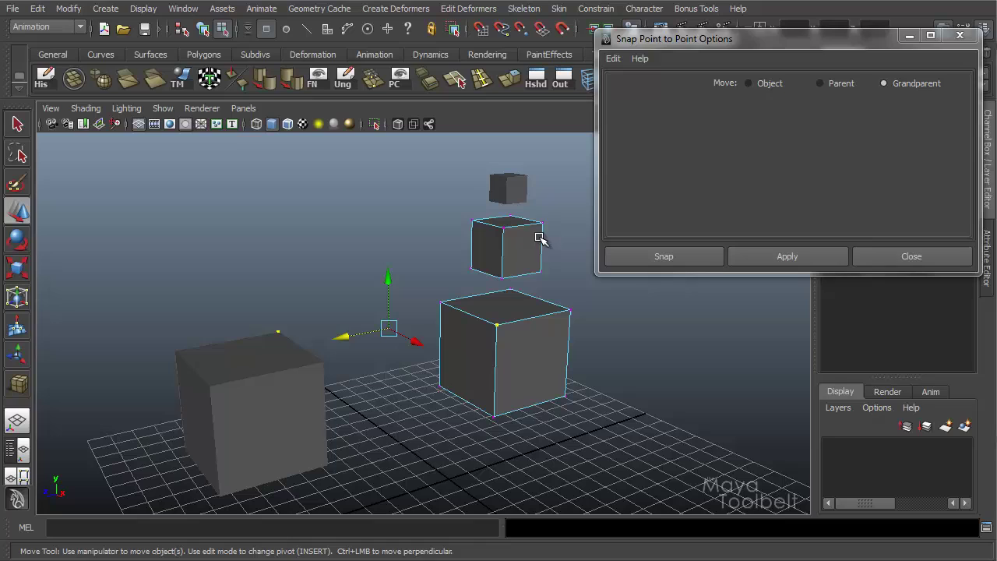
click(203, 33)
click(512, 394)
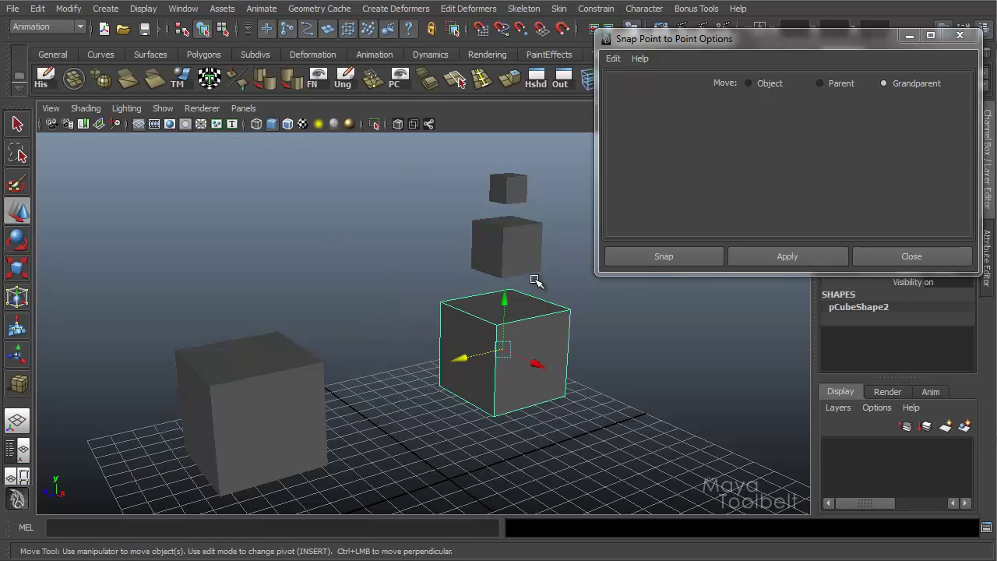
shift+click(522, 238)
shift+click(527, 184)
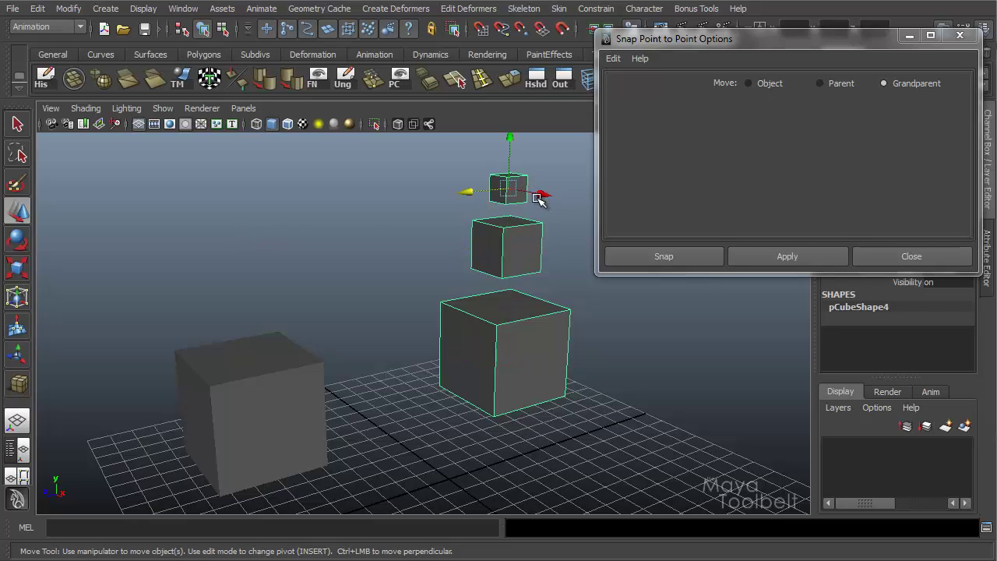
click(497, 344)
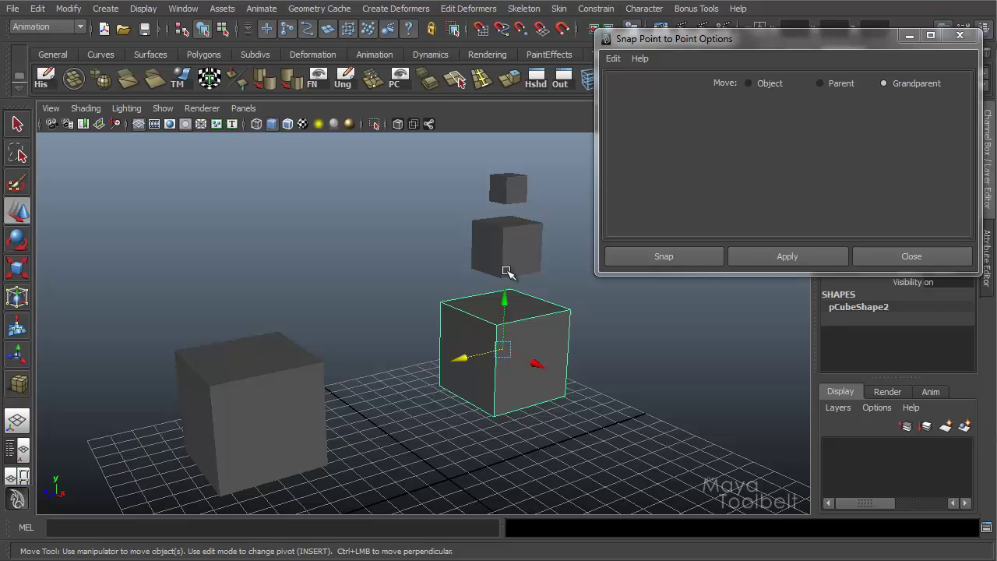
Step: Close the Point to Point options, undo the last snap and deselect all cubes
click(912, 256)
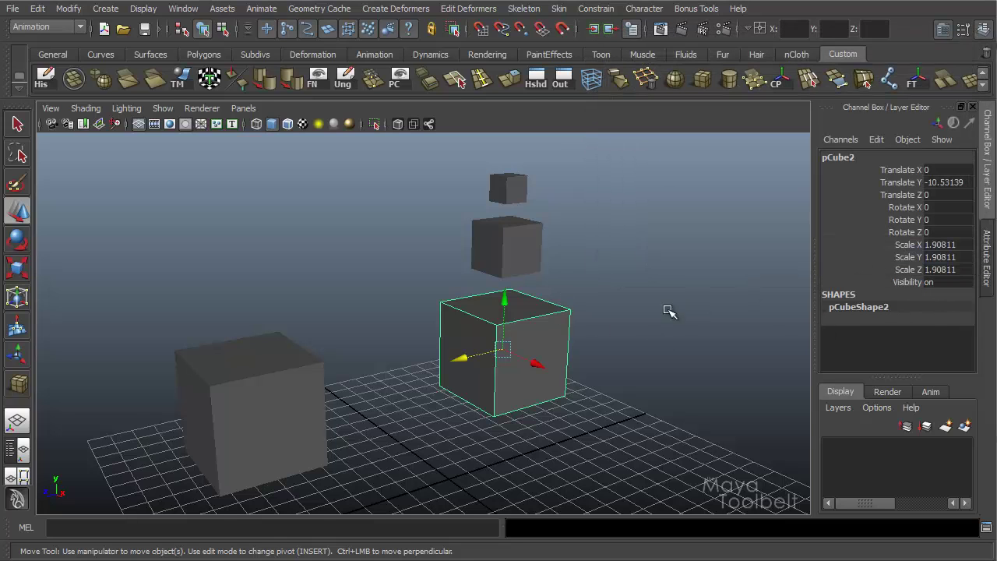
key(ctrl+z)
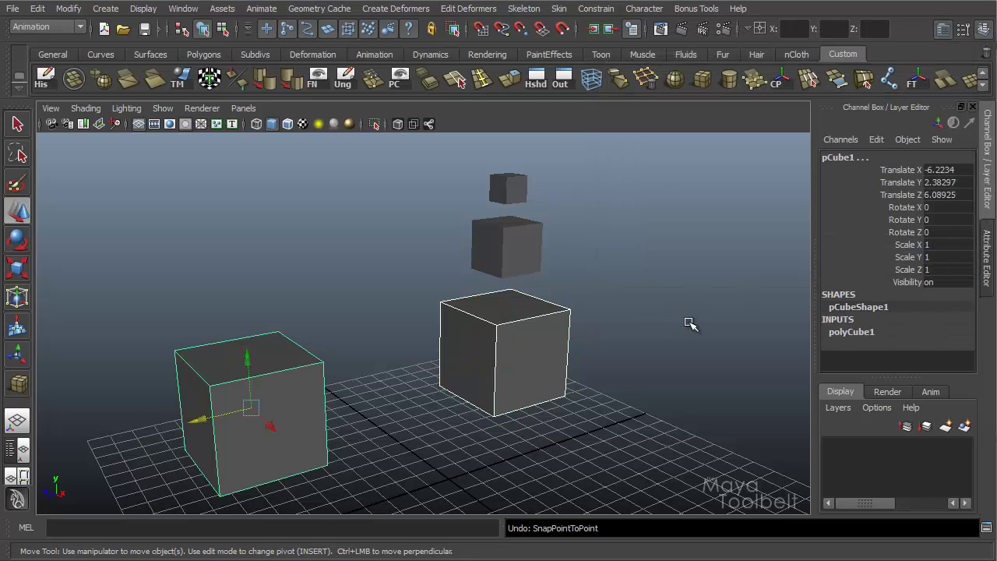
click(682, 311)
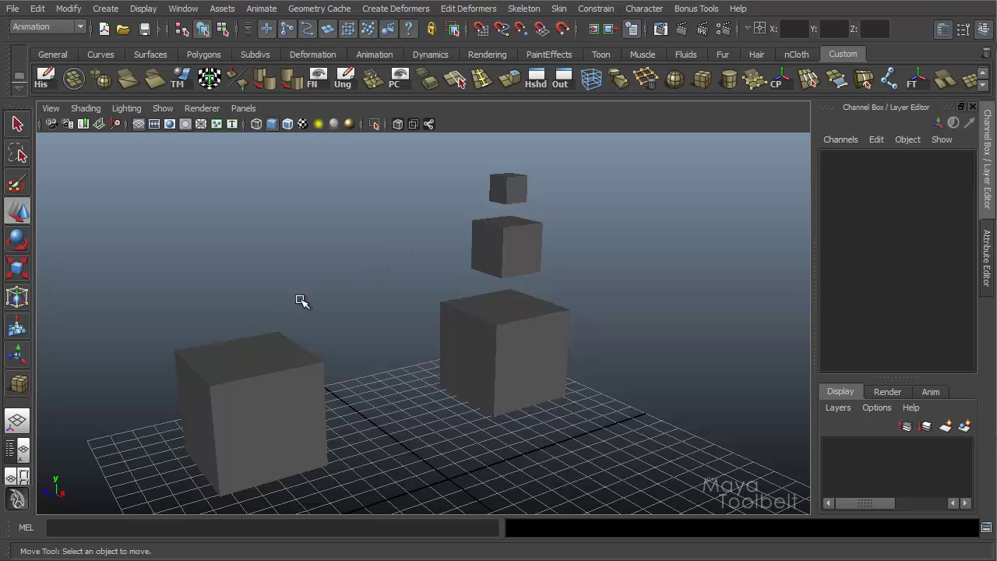
Step: Start the 2 Points to 2 Points snap from Snap Align Objects and tumble the view
click(69, 10)
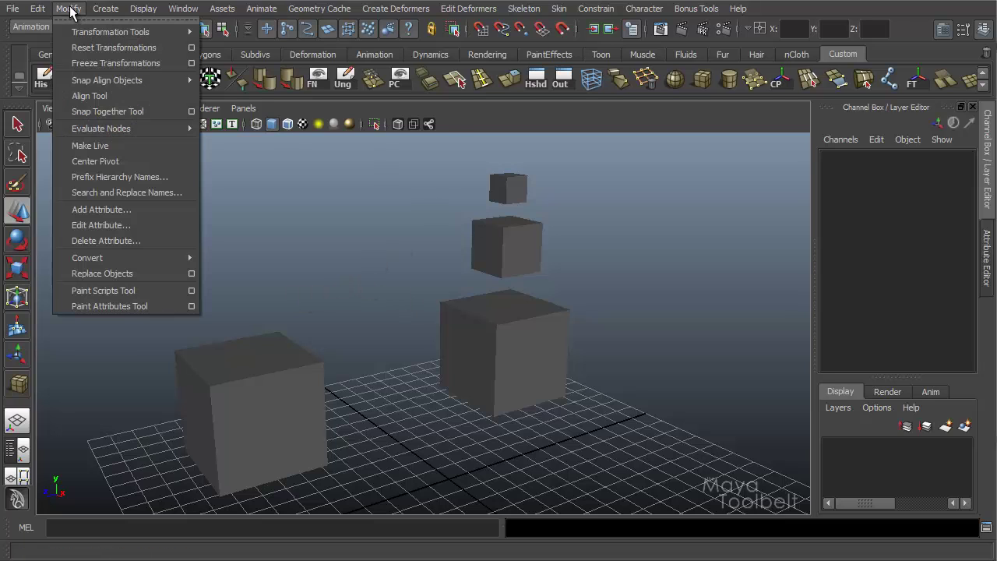
mouse_move(88, 77)
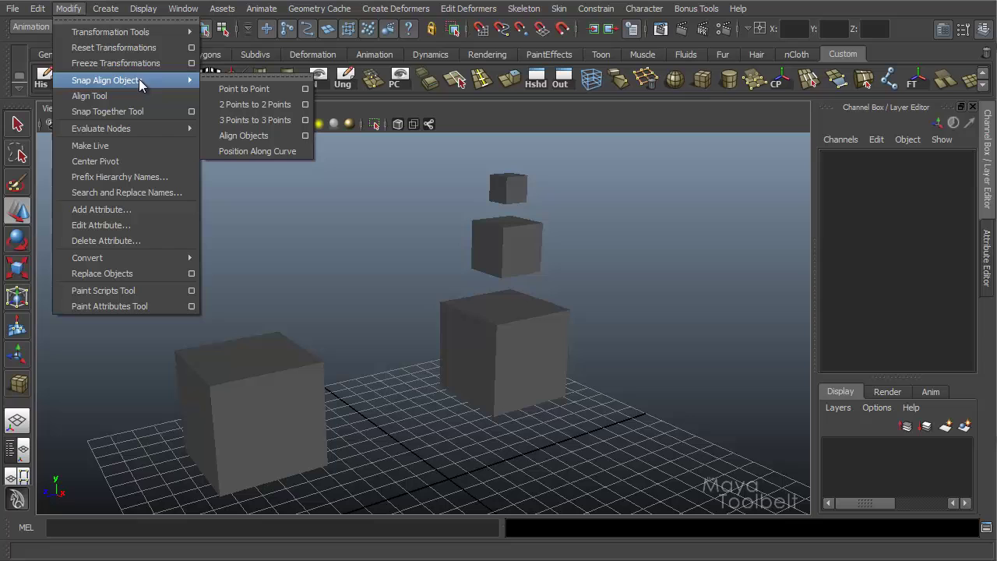
click(255, 104)
alt+drag(437, 305, 663, 381)
alt+middle_drag(663, 381, 657, 341)
alt+right_drag(657, 340, 637, 330)
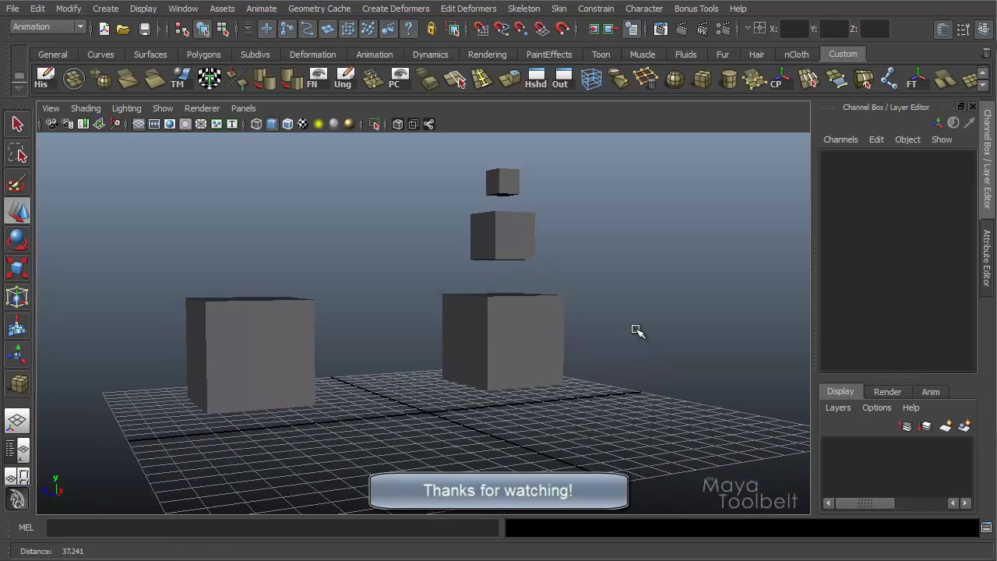
alt+drag(637, 331, 631, 341)
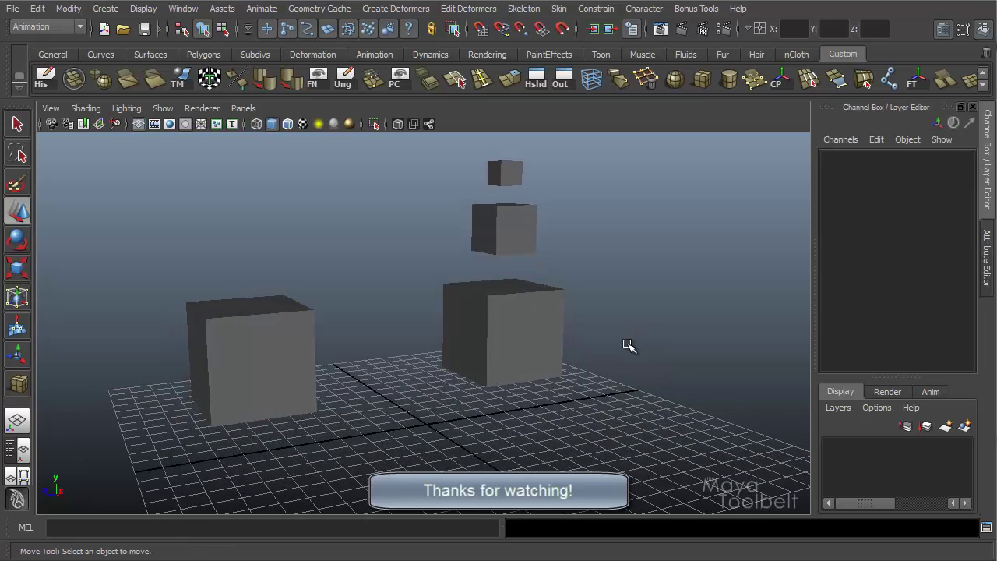